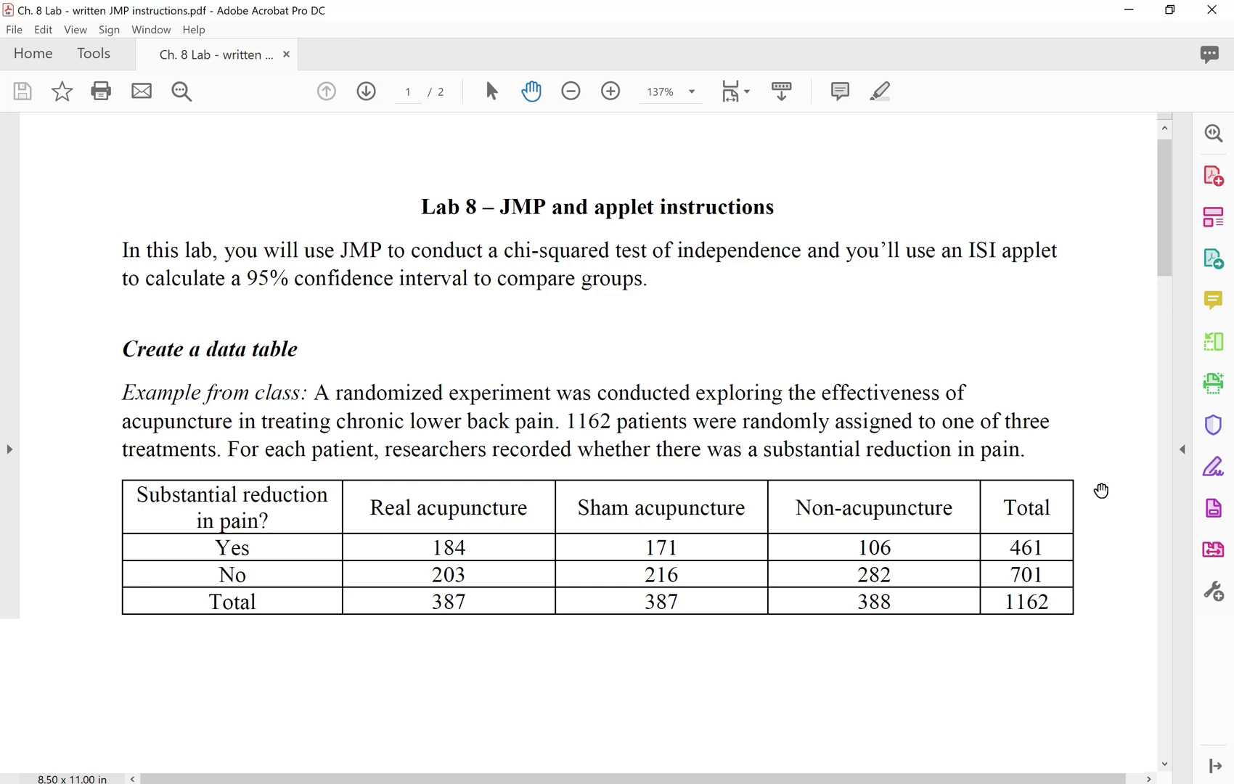
Step: Bring JMP forward and create a new, empty data table from the File menu
{"action": "key", "text": "alt+Tab"}
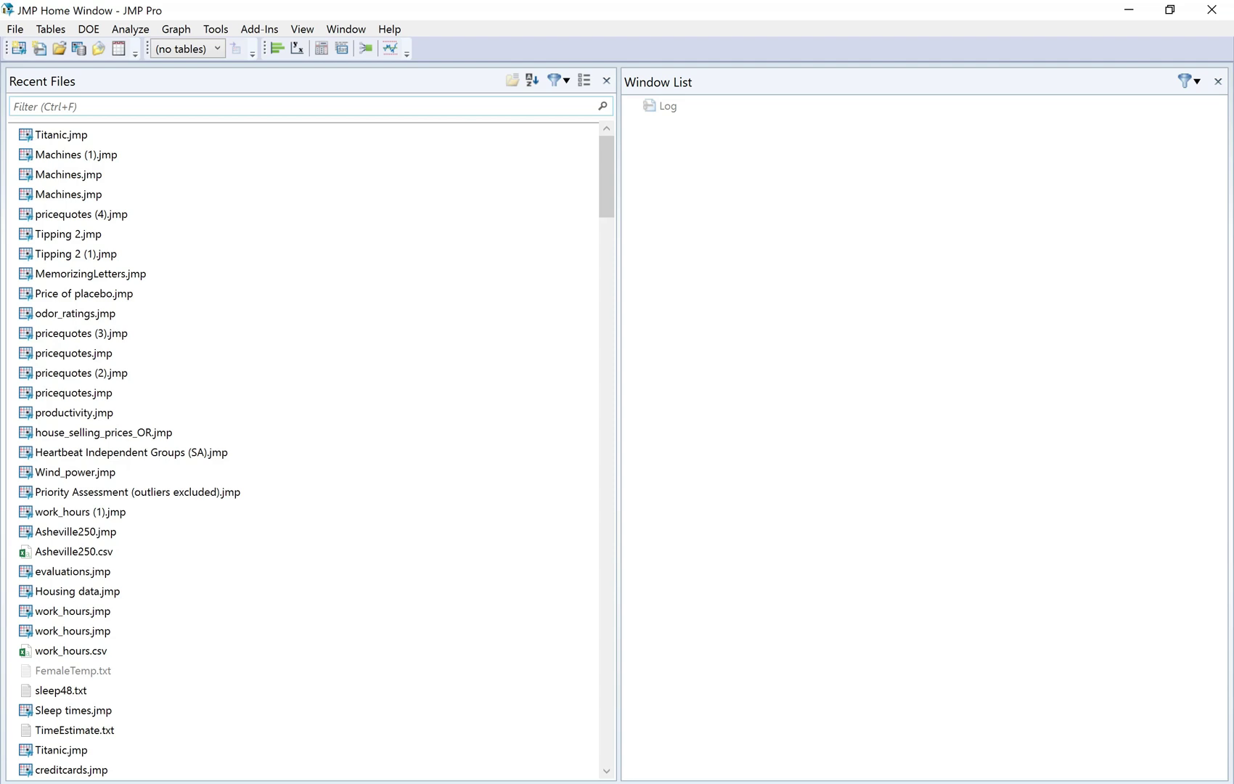
{"action": "left_click", "coordinate": [15, 29]}
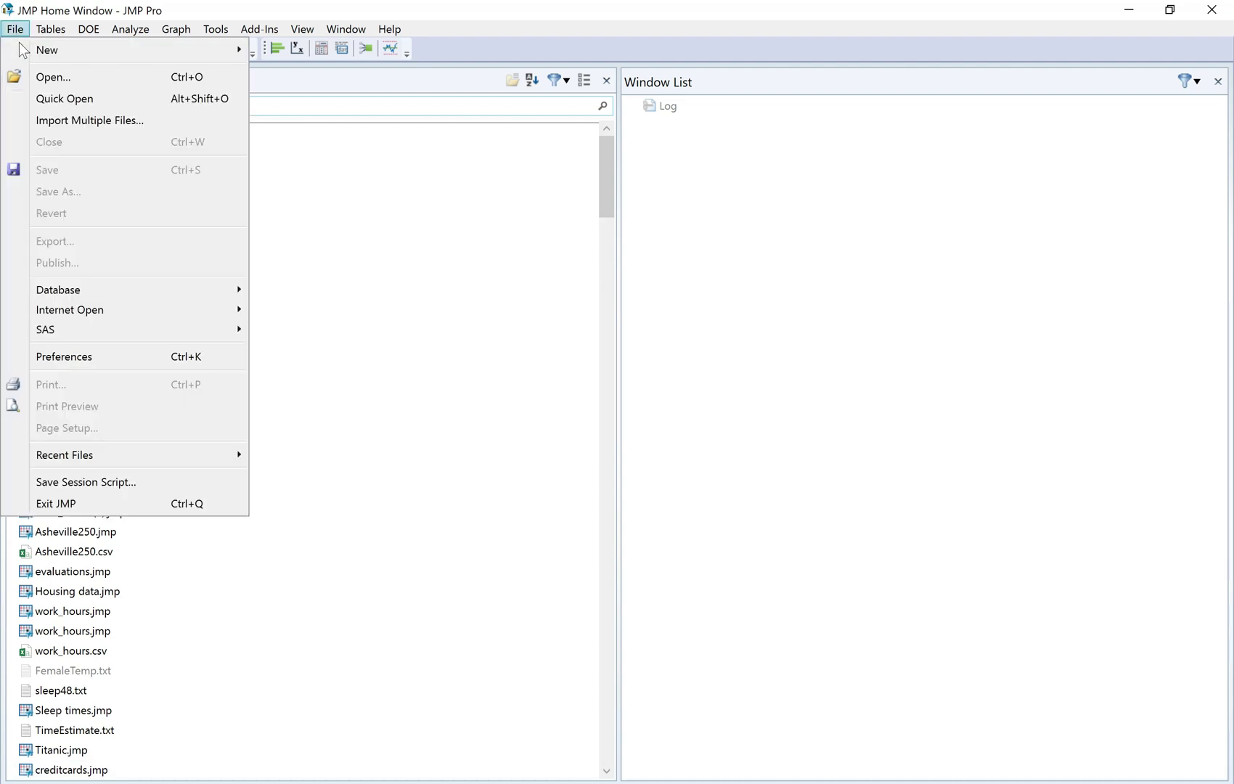
{"action": "mouse_move", "coordinate": [220, 52]}
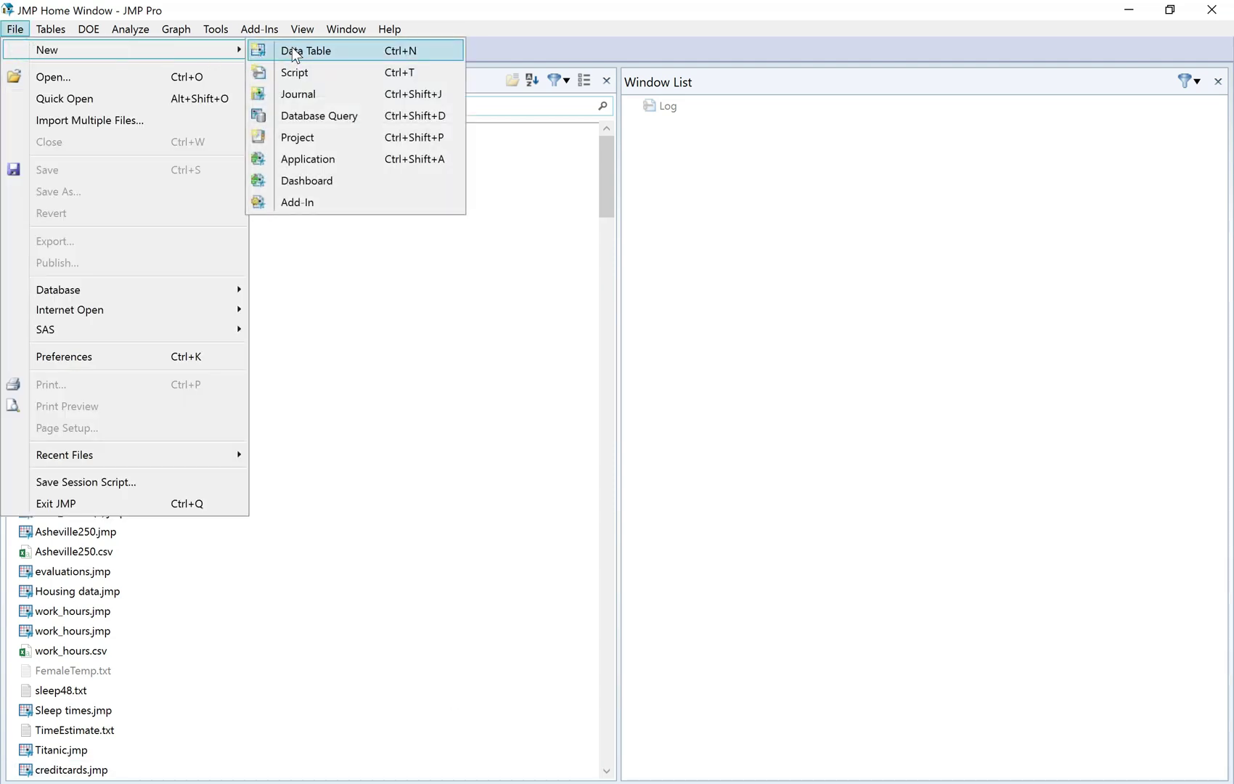
{"action": "left_click", "coordinate": [331, 49]}
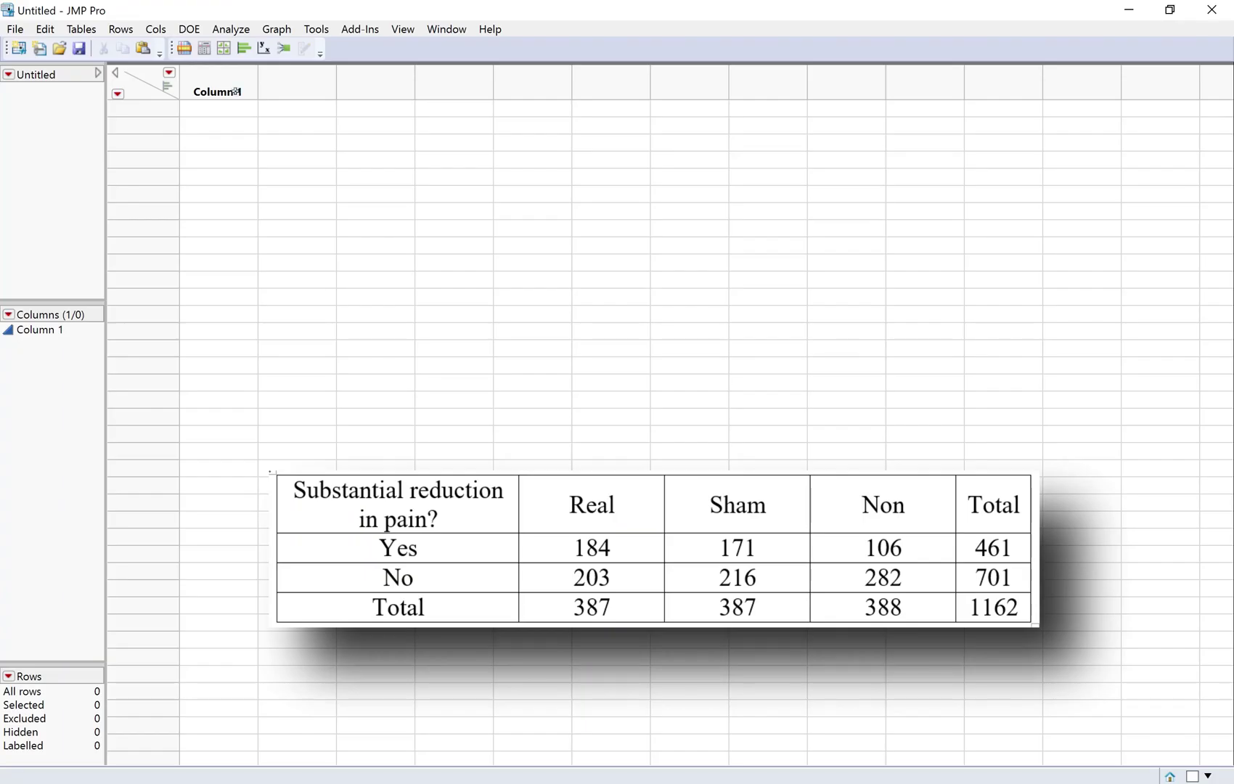
Step: Rename the first column to Treatment
{"action": "double_click", "coordinate": [236, 92]}
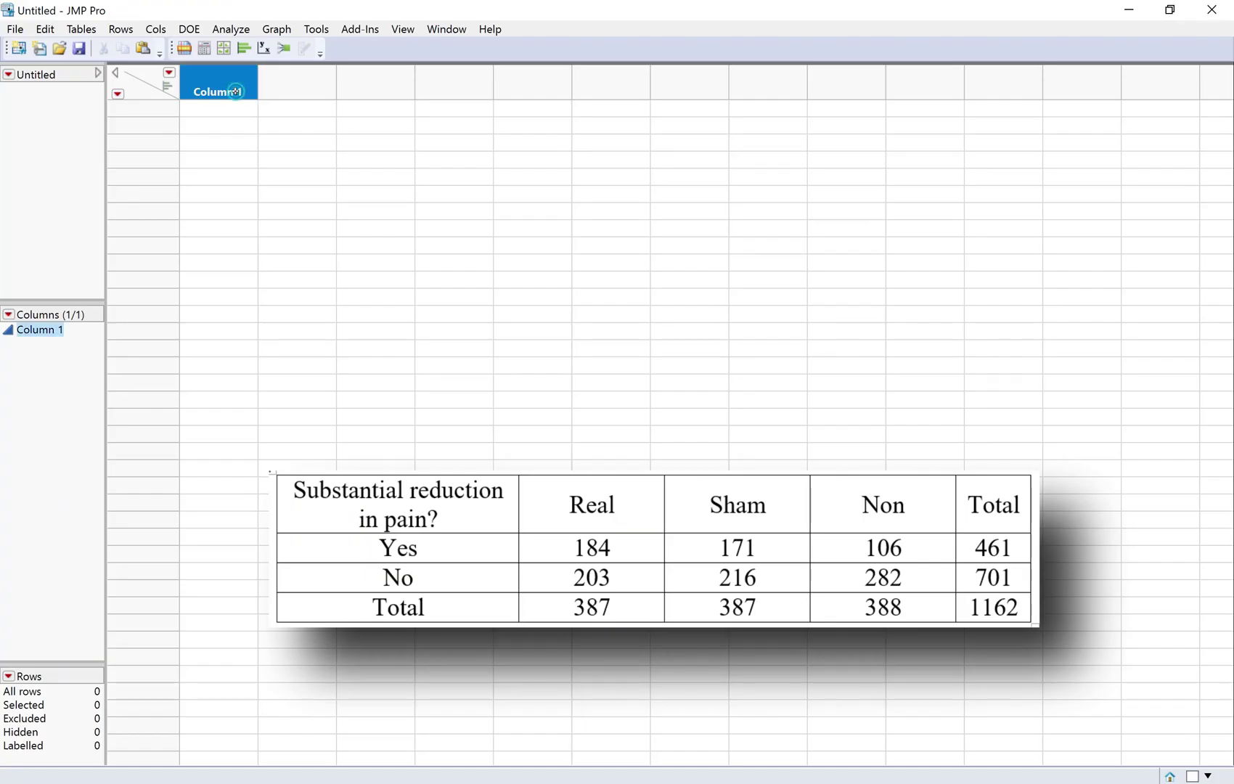
{"action": "double_click", "coordinate": [248, 147]}
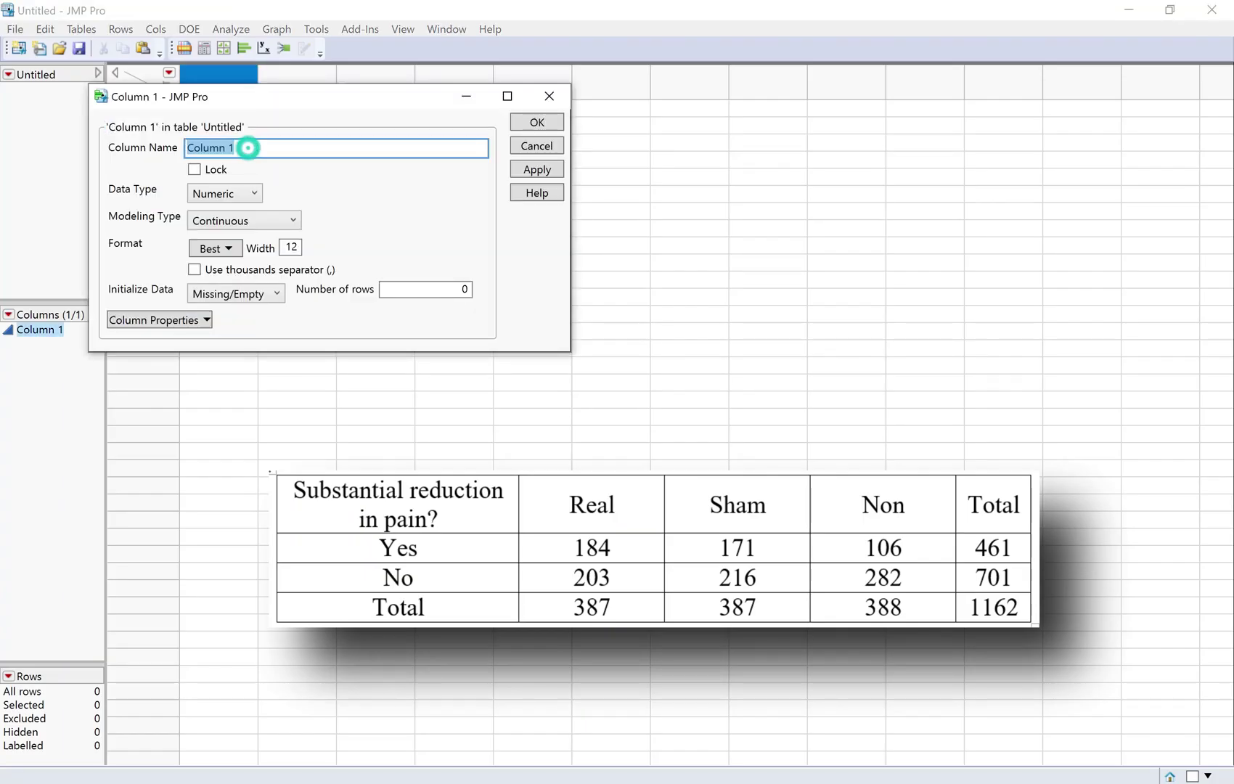
{"action": "type", "text": "Treatment"}
{"action": "left_click", "coordinate": [548, 118]}
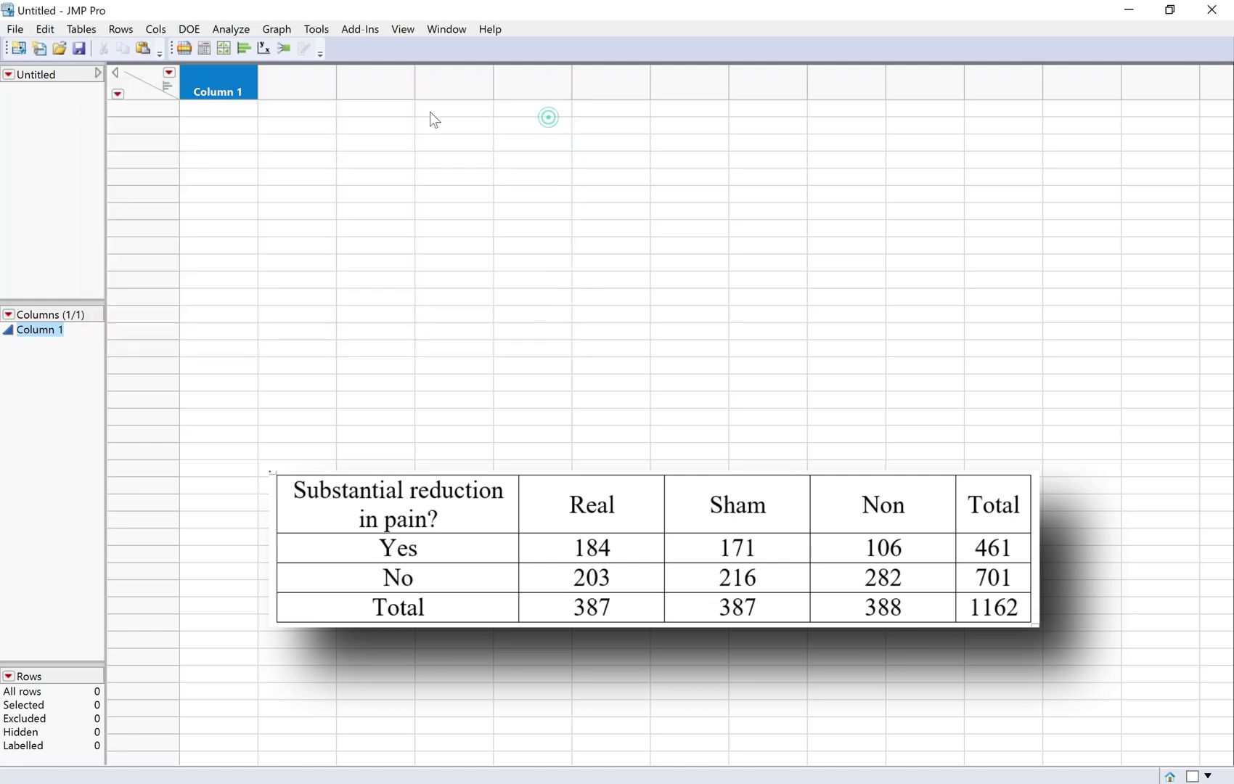
Step: Add two more columns named Pain reduced? and Counts
{"action": "double_click", "coordinate": [312, 102]}
{"action": "double_click", "coordinate": [313, 104]}
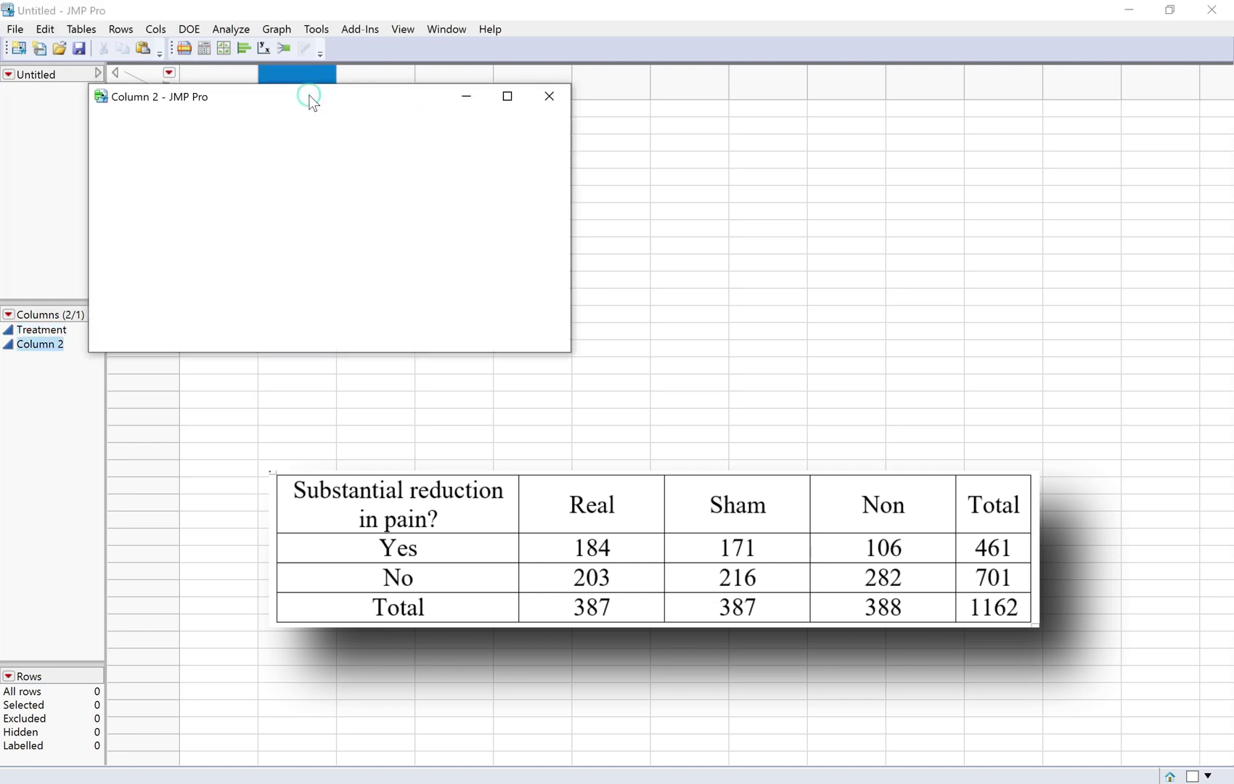
{"action": "type", "text": "Pain reduced?"}
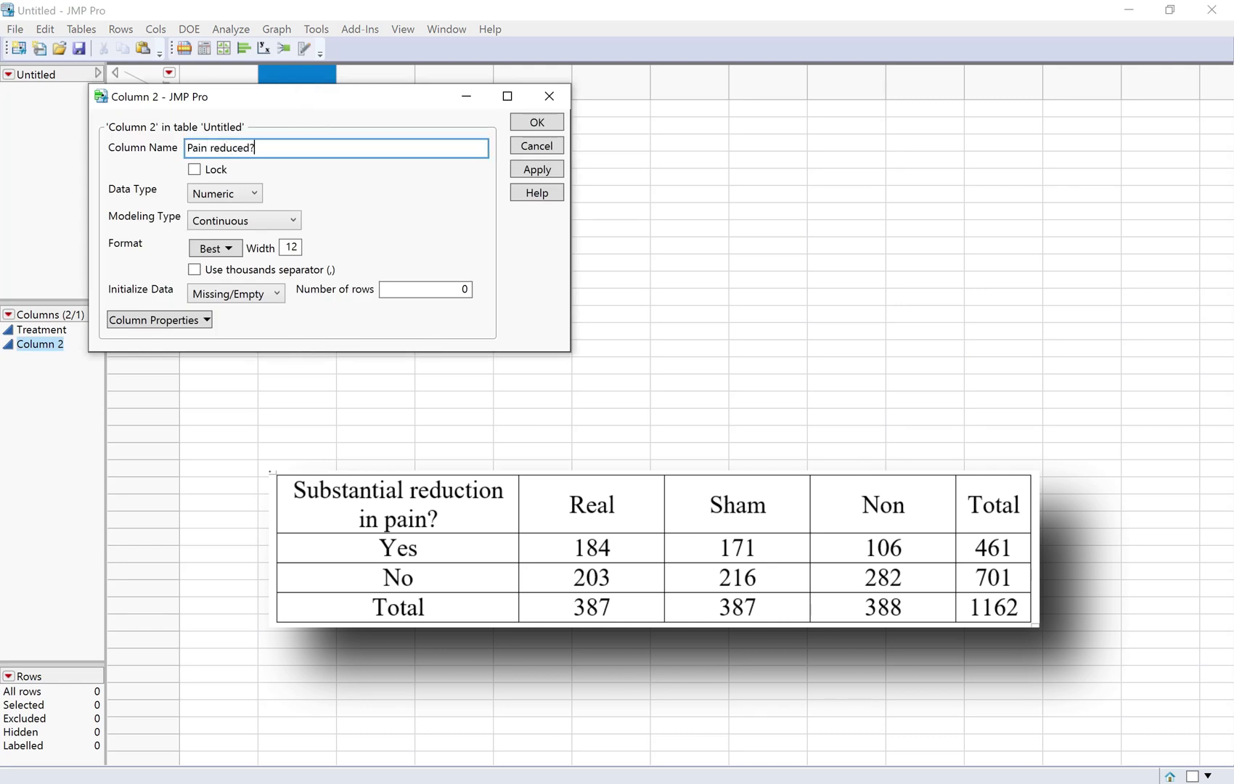
{"action": "left_click", "coordinate": [536, 117]}
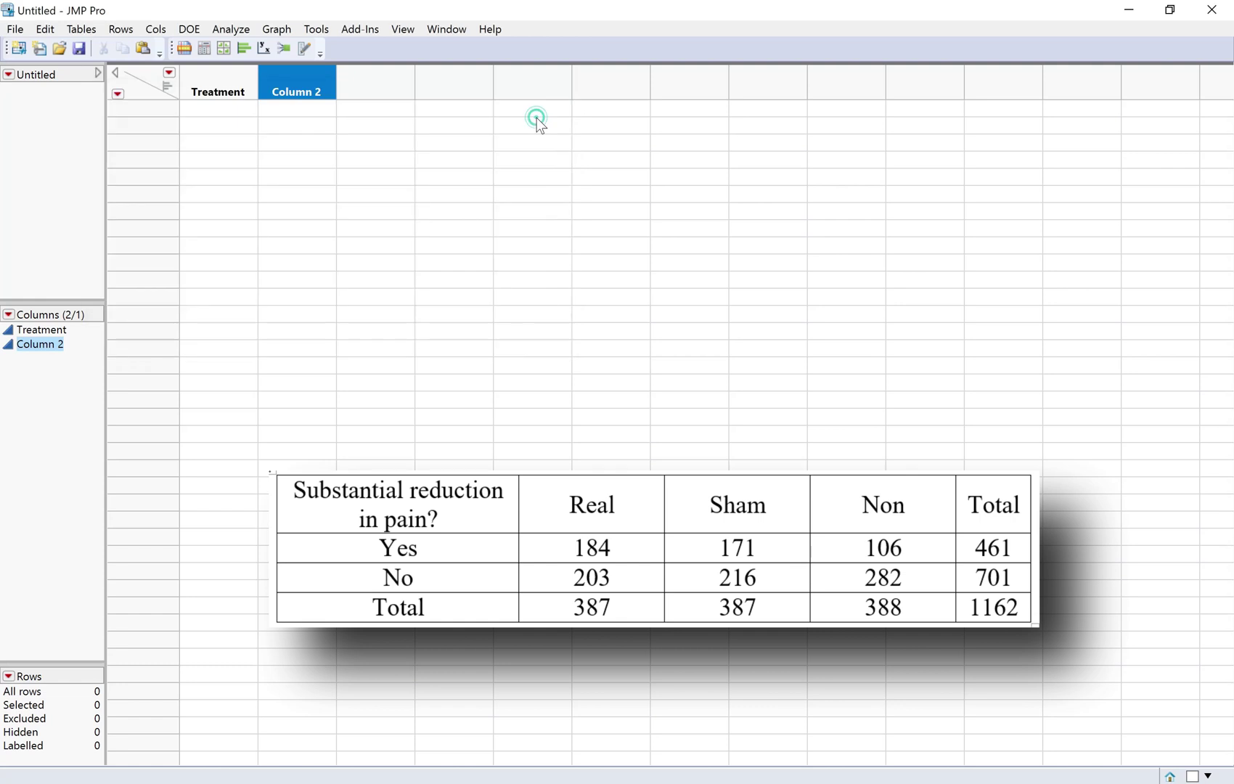
{"action": "double_click", "coordinate": [387, 84]}
{"action": "double_click", "coordinate": [387, 84]}
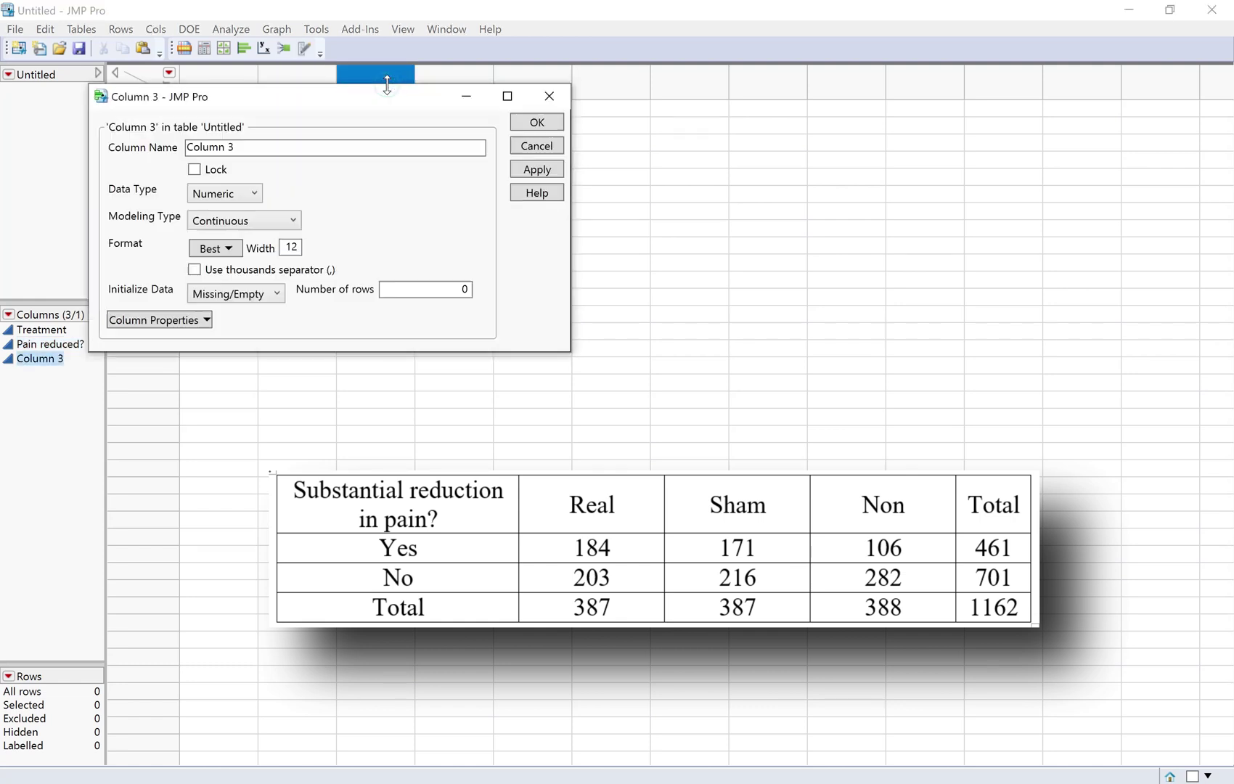
{"action": "key", "text": "ctrl+a"}
{"action": "type", "text": "Counts"}
{"action": "left_click", "coordinate": [524, 125]}
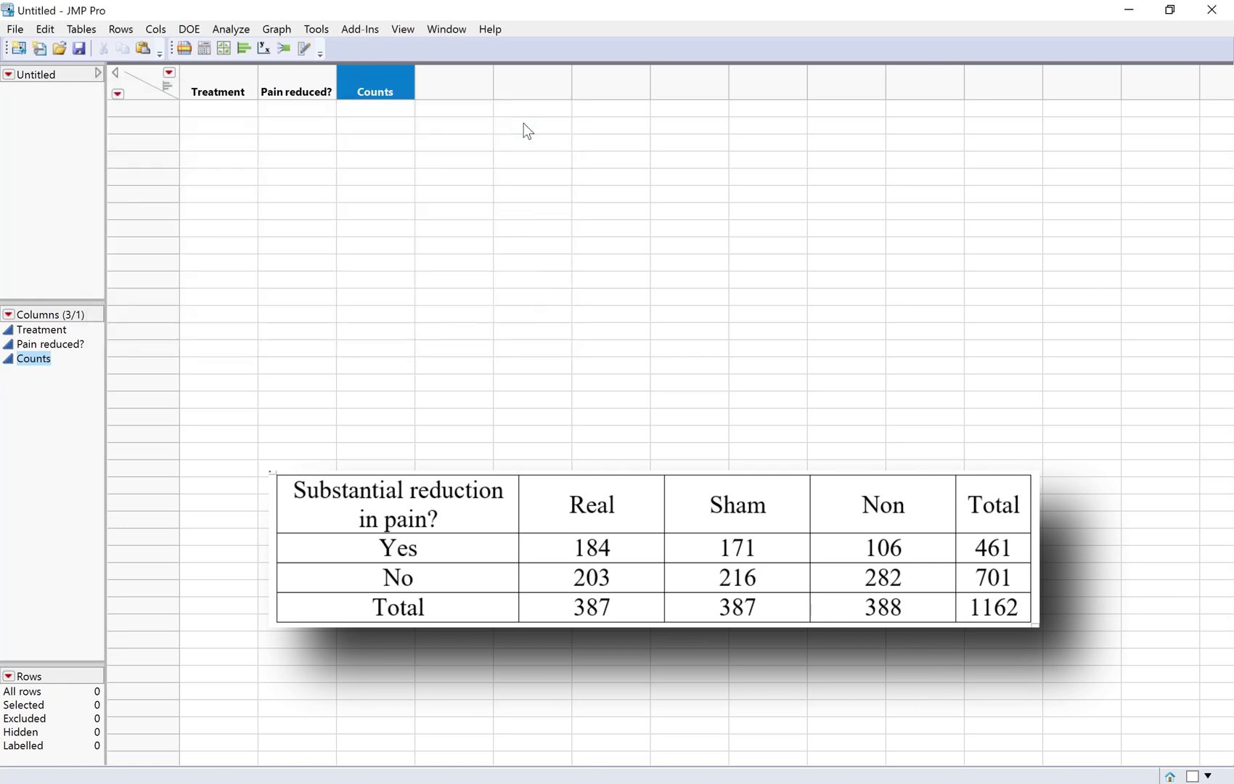
Step: Enter Real, Sham, Non, Real, Sham, Non down the Treatment column
{"action": "left_click", "coordinate": [247, 110]}
{"action": "type", "text": "REal"}
{"action": "key", "text": "BackSpace"}
{"action": "key", "text": "BackSpace"}
{"action": "key", "text": "BackSpace"}
{"action": "type", "text": "eal"}
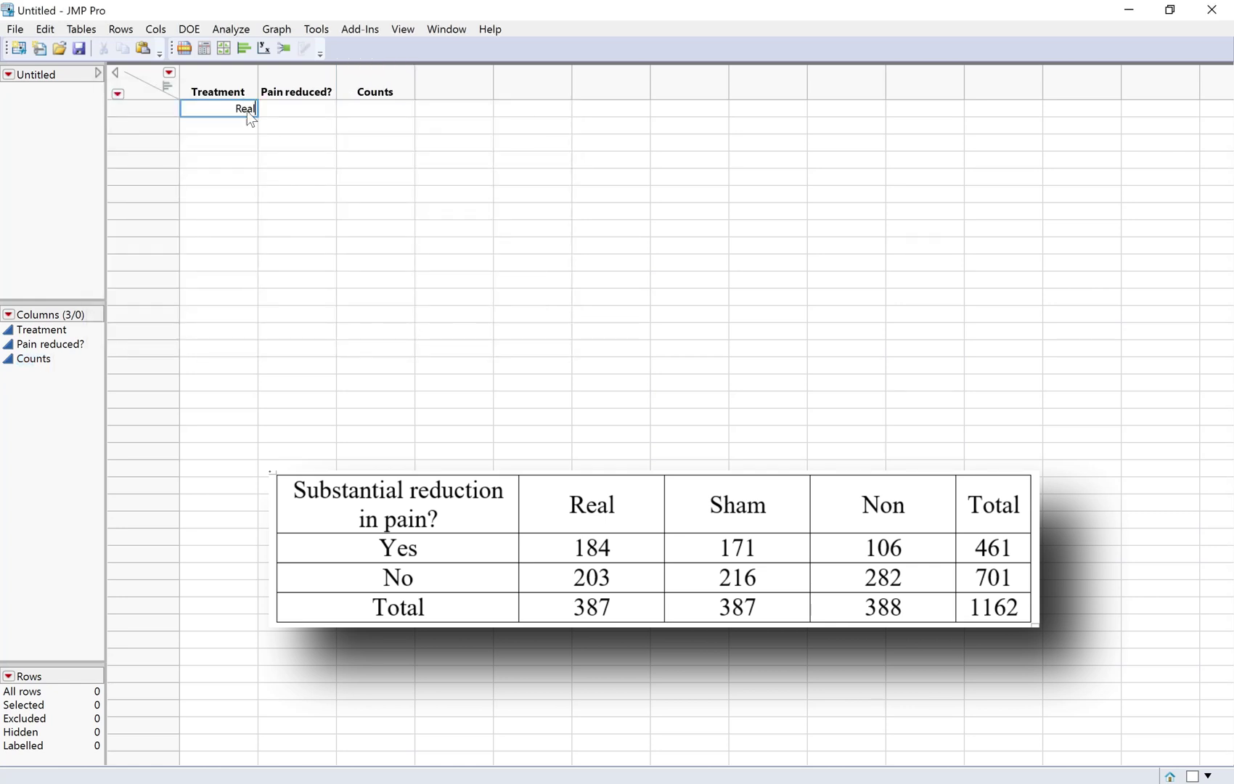
{"action": "key", "text": "Return"}
{"action": "type", "text": "Sham"}
{"action": "key", "text": "Return"}
{"action": "type", "text": "Non"}
{"action": "key", "text": "Return"}
{"action": "type", "text": "Real"}
{"action": "key", "text": "Return"}
{"action": "type", "text": "Sham"}
{"action": "key", "text": "Return"}
{"action": "type", "text": "Non"}
{"action": "key", "text": "Return"}
Step: Fill Pain reduced? with Yes for rows 1–3 and No for rows 4–6
{"action": "left_click", "coordinate": [293, 108]}
{"action": "left_click", "coordinate": [293, 109]}
{"action": "type", "text": "Yes"}
{"action": "key", "text": "Return"}
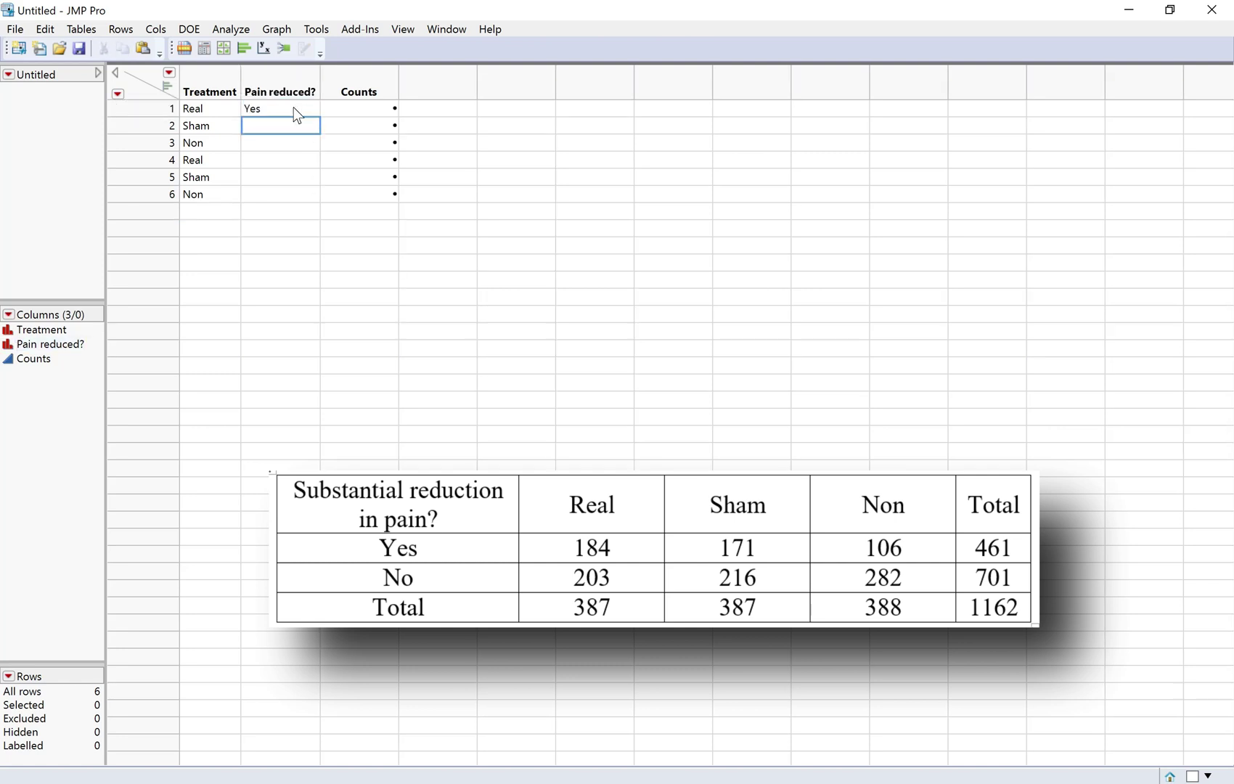
{"action": "key", "text": "Return"}
{"action": "type", "text": "Yes"}
{"action": "key", "text": "Return"}
{"action": "type", "text": "No"}
{"action": "key", "text": "Return"}
{"action": "type", "text": "No"}
{"action": "key", "text": "Return"}
{"action": "type", "text": "No"}
{"action": "key", "text": "Return"}
Step: Enter counts 184, 171, 106, 203 and 216 in rows 1–5 of Counts
{"action": "left_click", "coordinate": [359, 108]}
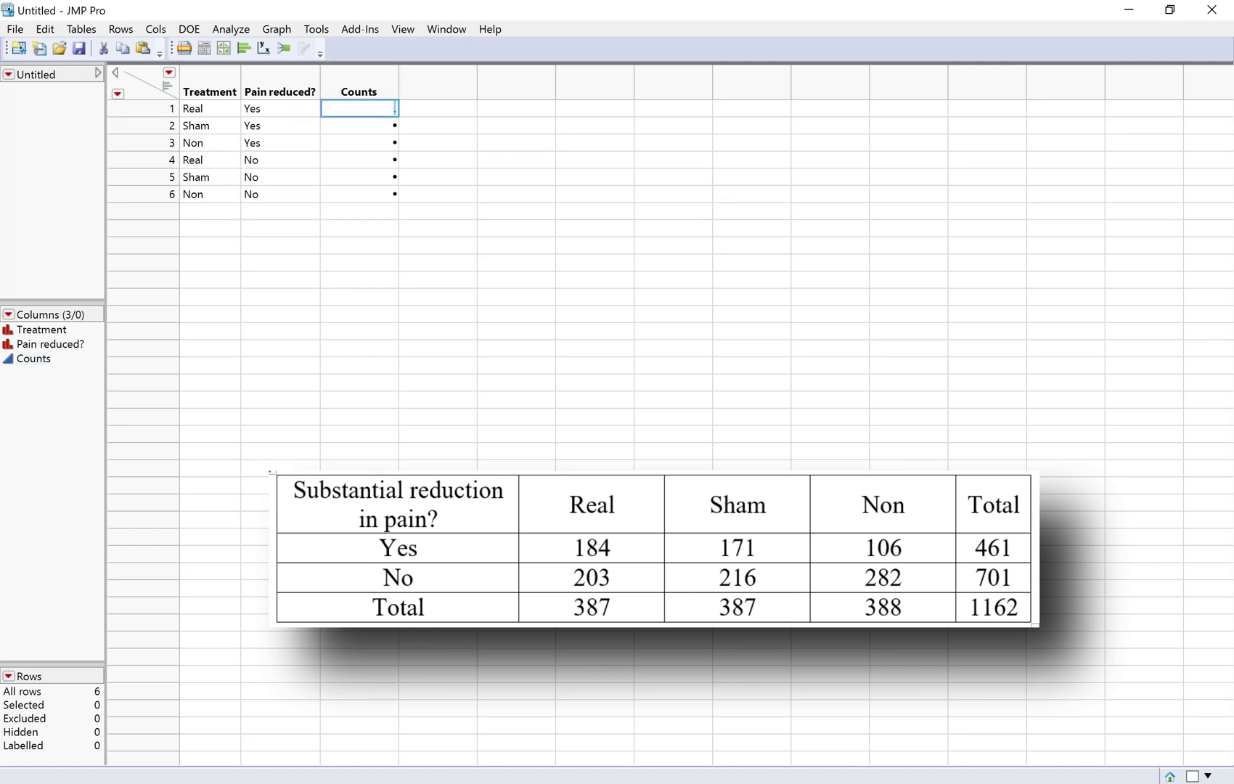
{"action": "type", "text": "184"}
{"action": "double_click", "coordinate": [385, 124]}
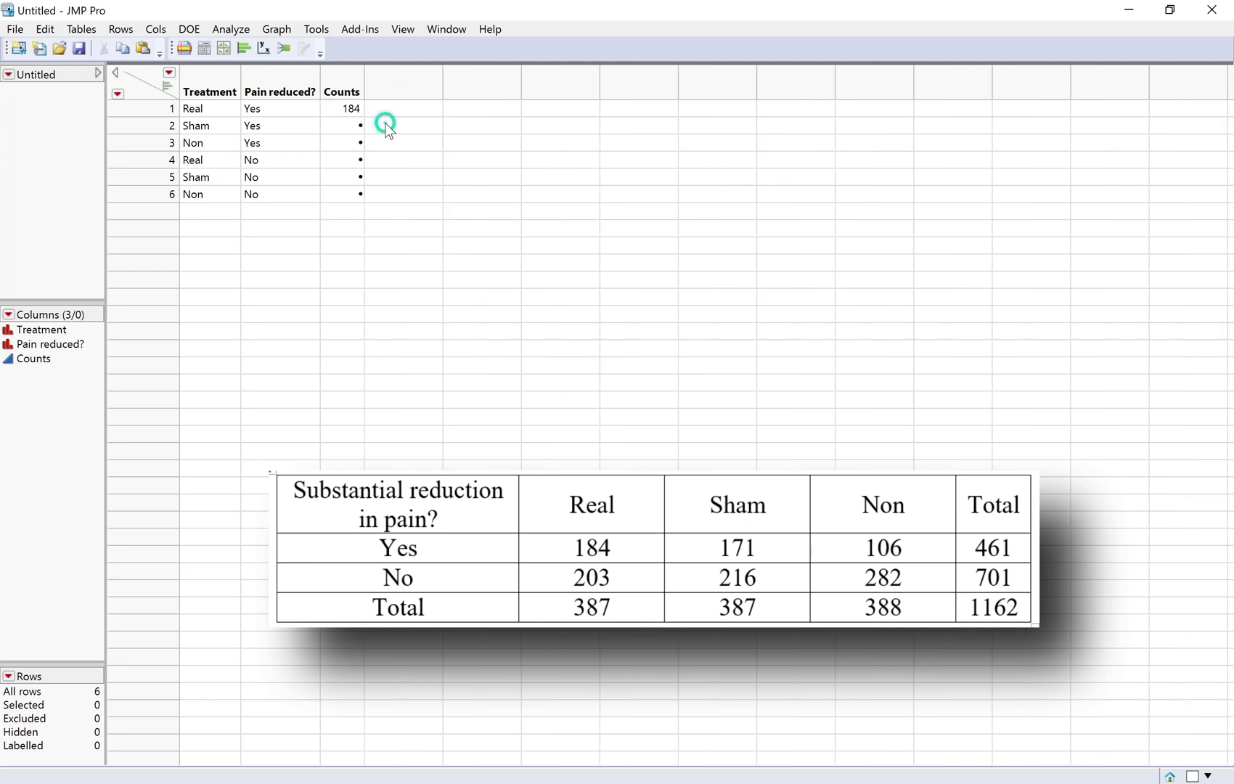
{"action": "left_click", "coordinate": [352, 125]}
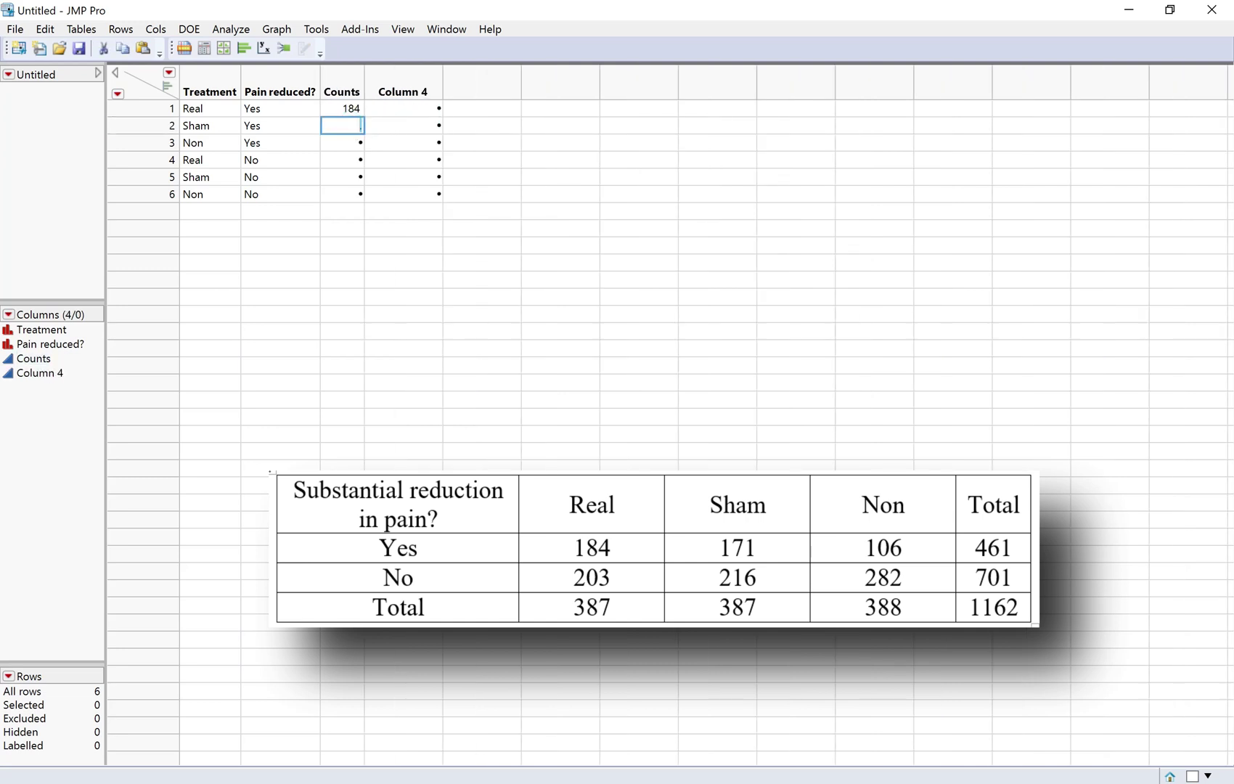
{"action": "left_click", "coordinate": [350, 124]}
{"action": "type", "text": "171"}
{"action": "left_click", "coordinate": [347, 137]}
{"action": "left_click", "coordinate": [347, 137]}
{"action": "type", "text": "106"}
{"action": "left_click", "coordinate": [344, 160]}
{"action": "left_click", "coordinate": [344, 160]}
{"action": "type", "text": "203"}
{"action": "left_click", "coordinate": [334, 177]}
{"action": "left_click", "coordinate": [334, 177]}
{"action": "type", "text": "216"}
{"action": "left_click", "coordinate": [345, 194]}
{"action": "left_click", "coordinate": [344, 194]}
Step: Enter 282 as the last count and move the contingency report window aside
{"action": "type", "text": "282"}
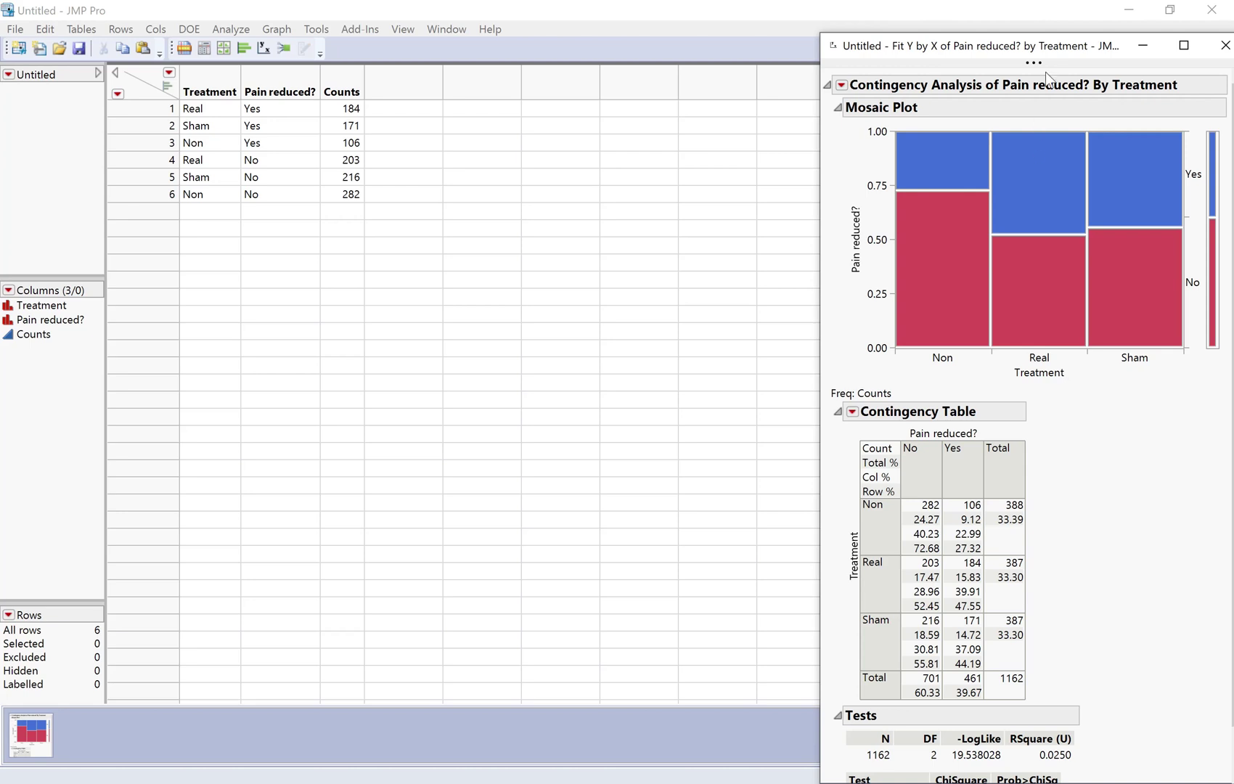
{"action": "left_click_drag", "start_coordinate": [1062, 47], "coordinate": [947, 24]}
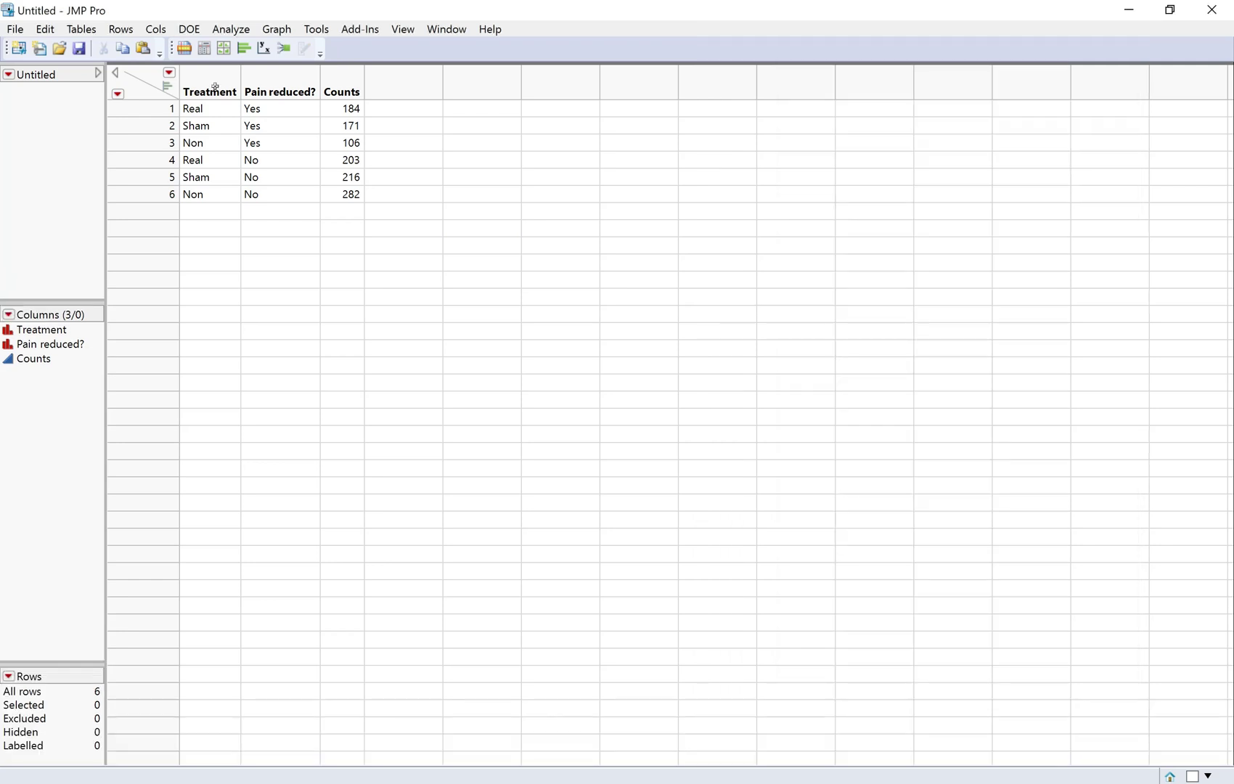
Step: Add a Value Order property to Treatment, moving Non last so the order is Real, Sham, Non
{"action": "double_click", "coordinate": [215, 86]}
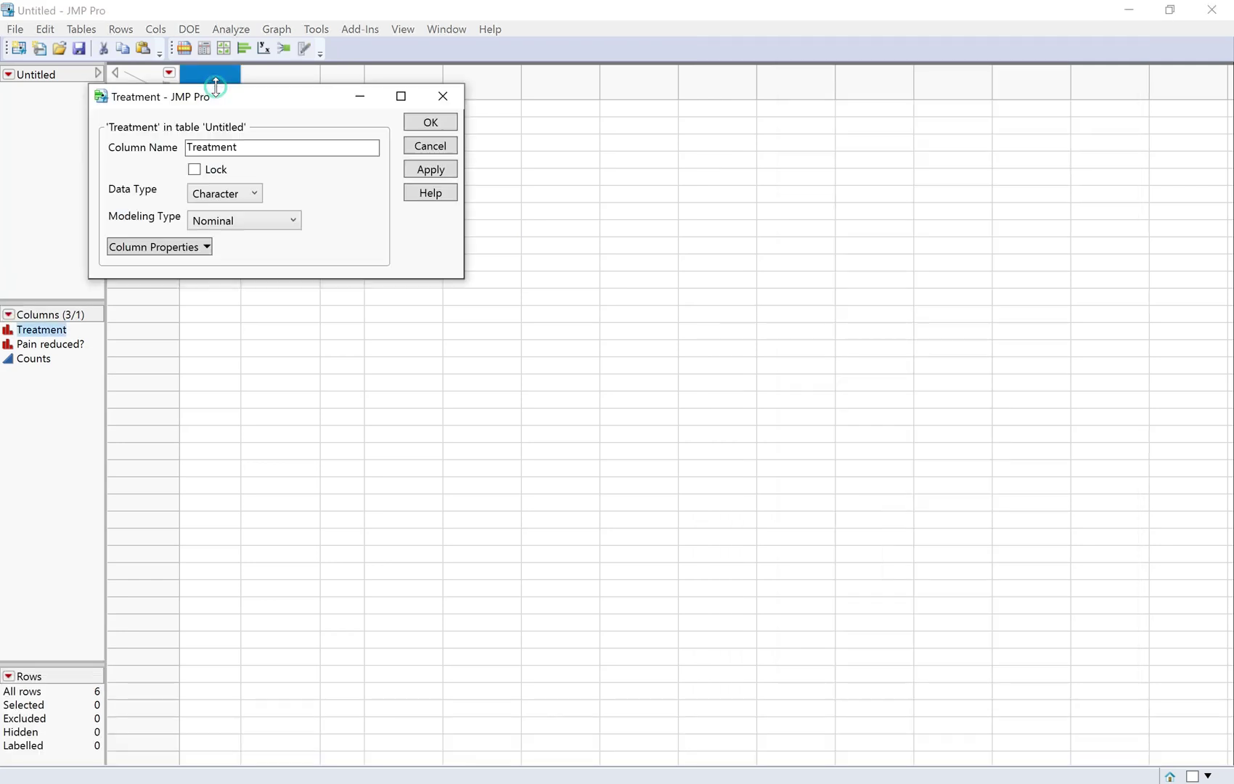
{"action": "left_click", "coordinate": [198, 248]}
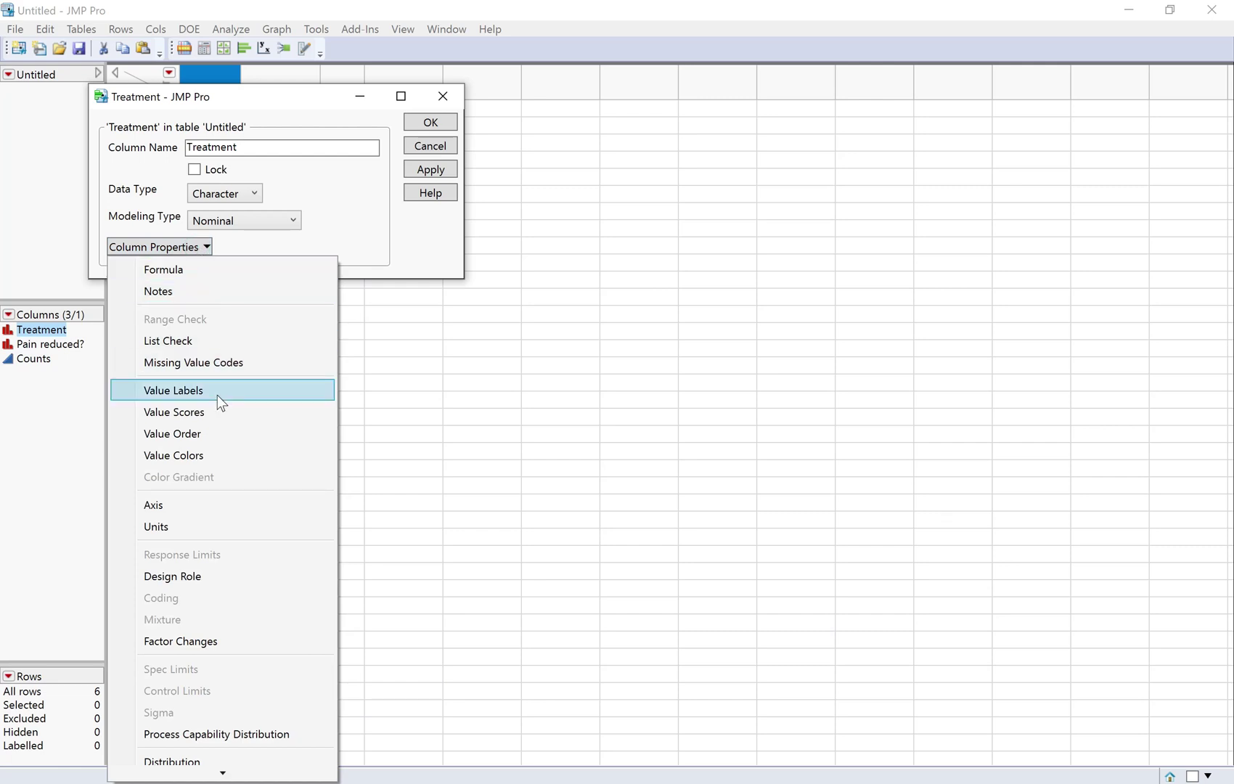
{"action": "left_click", "coordinate": [216, 436]}
{"action": "left_click", "coordinate": [285, 367]}
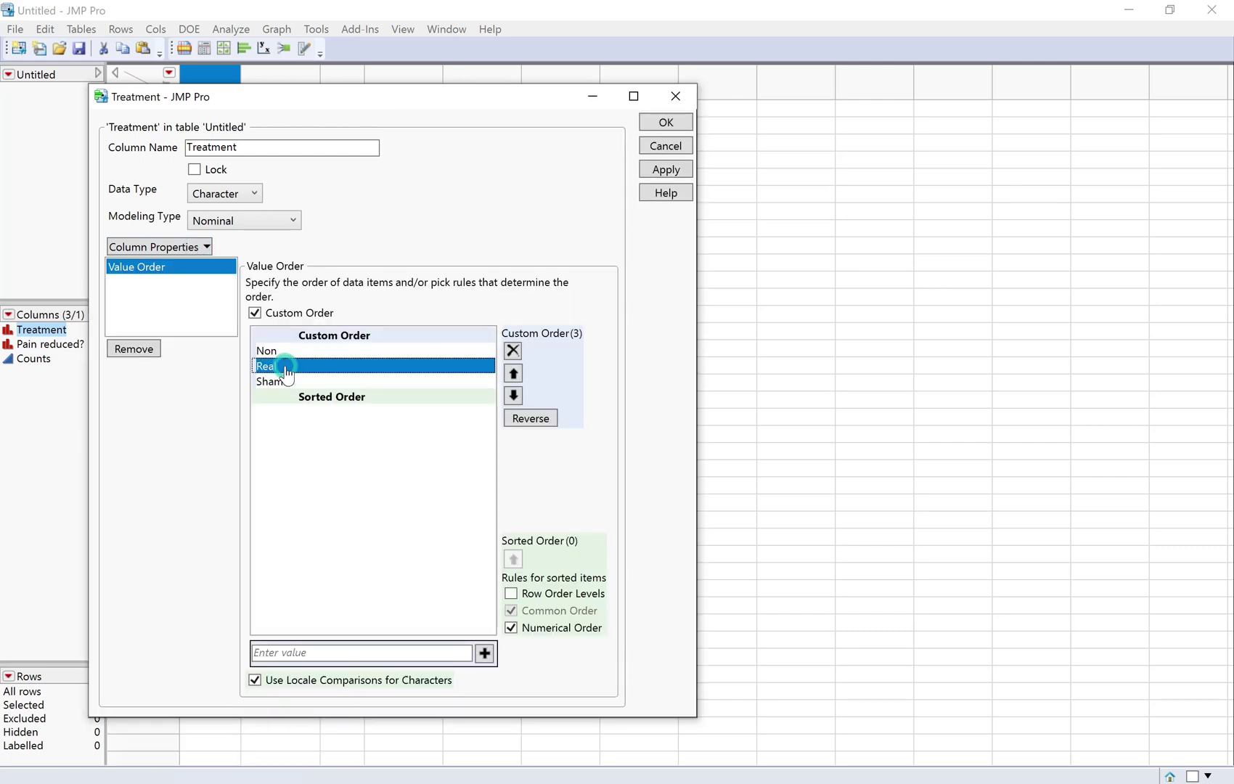
{"action": "left_click", "coordinate": [362, 354]}
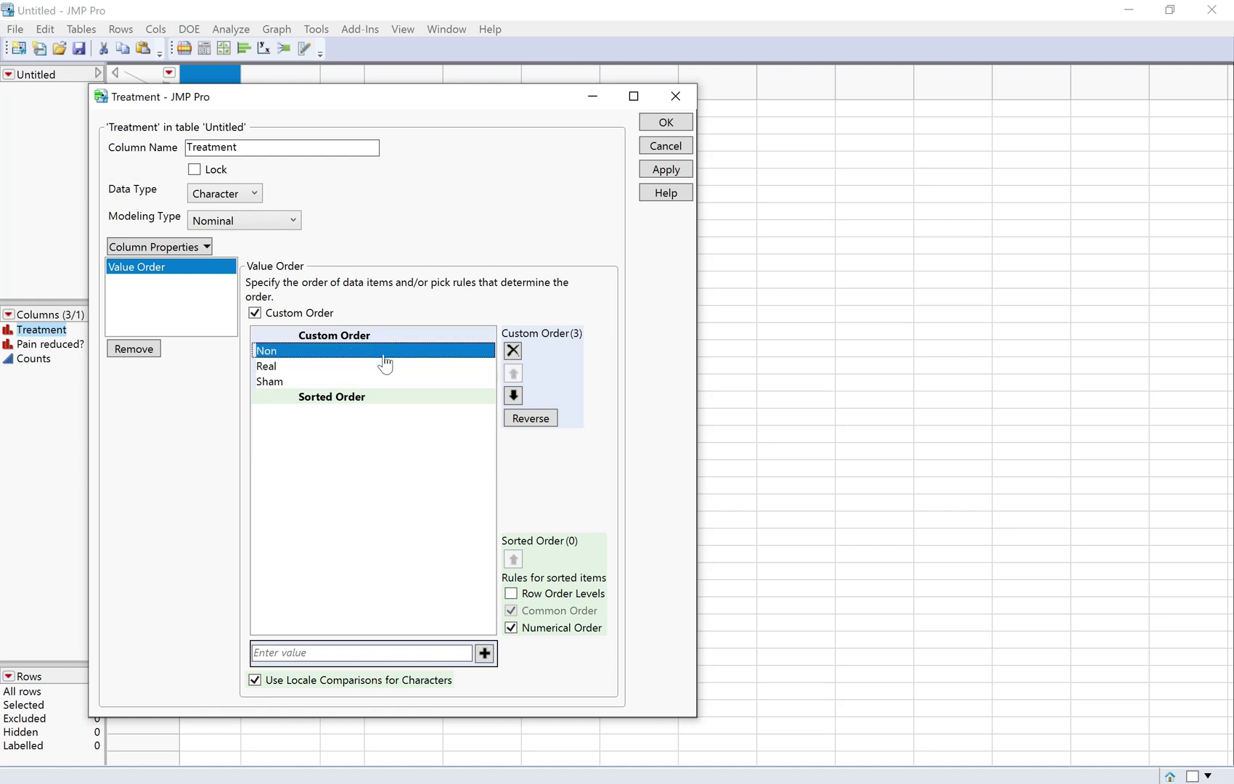
{"action": "left_click", "coordinate": [514, 396]}
{"action": "left_click", "coordinate": [514, 396]}
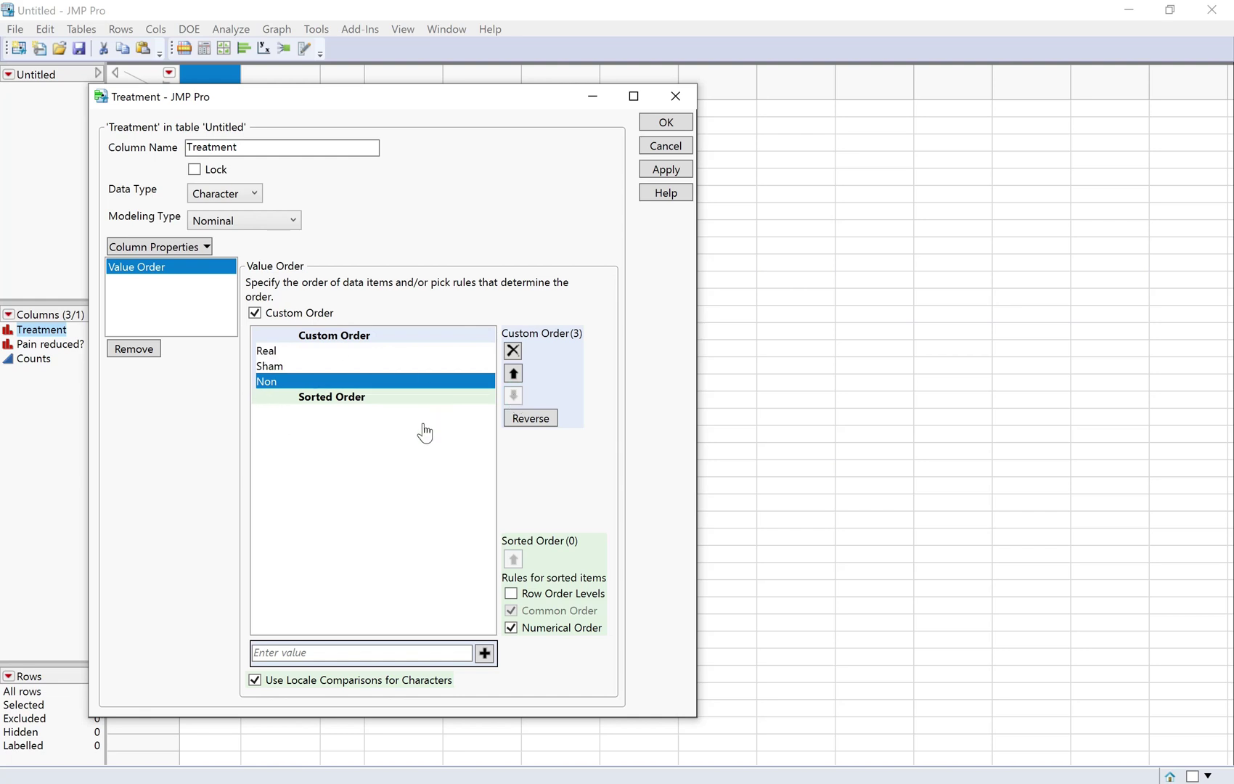
{"action": "left_click", "coordinate": [666, 122]}
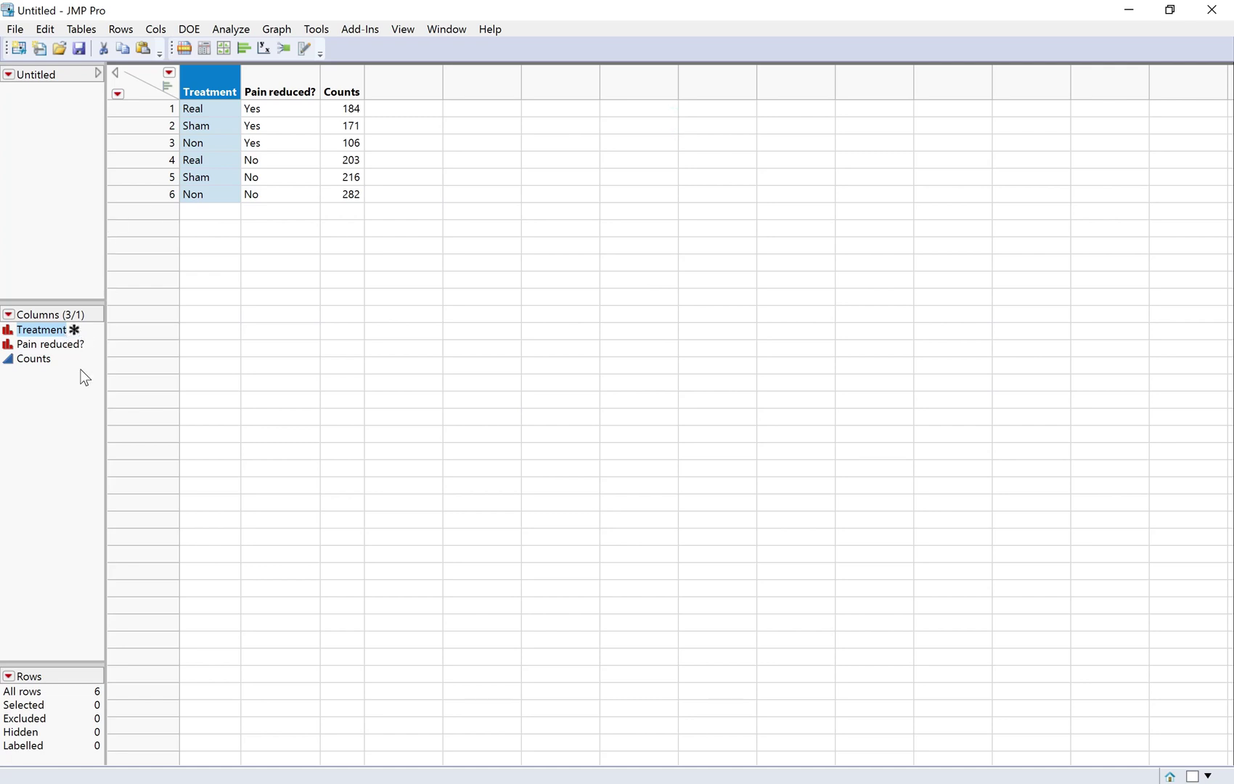
Step: Add a Value Order property to Pain reduced? and reverse it so Yes precedes No
{"action": "left_click", "coordinate": [289, 88]}
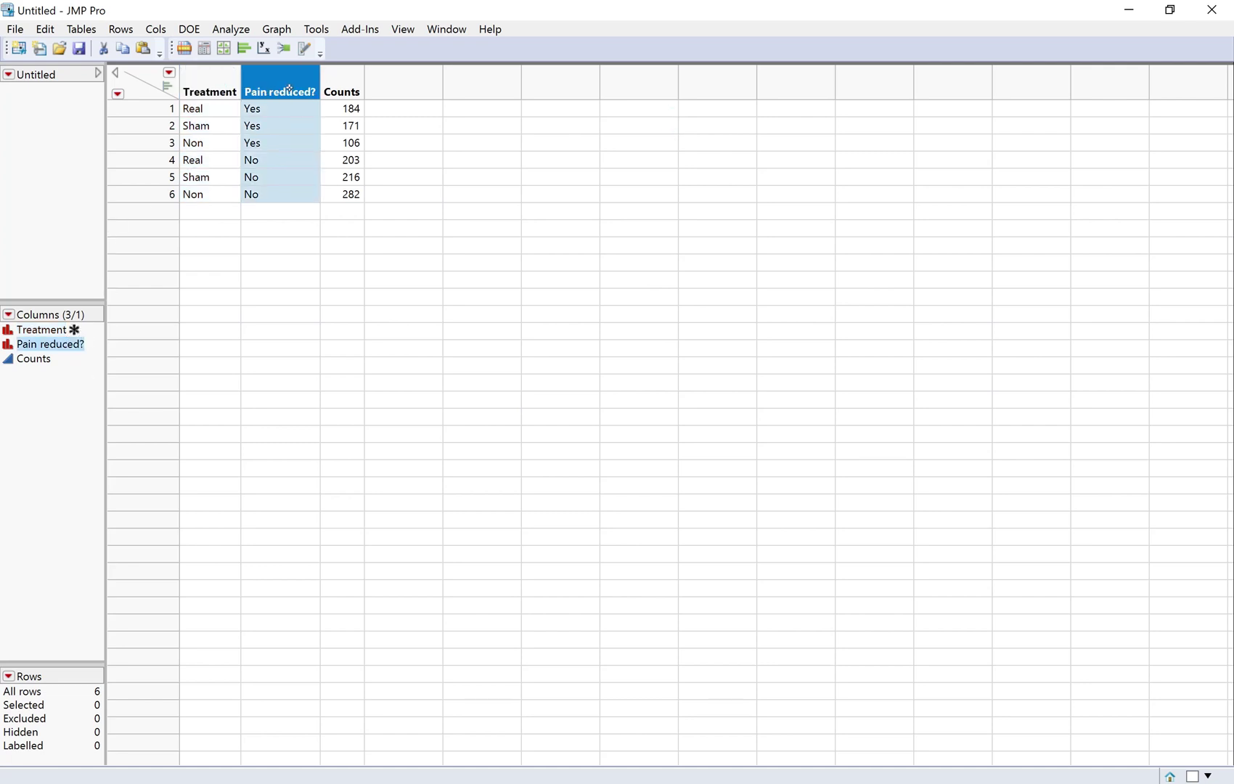
{"action": "right_click", "coordinate": [289, 88]}
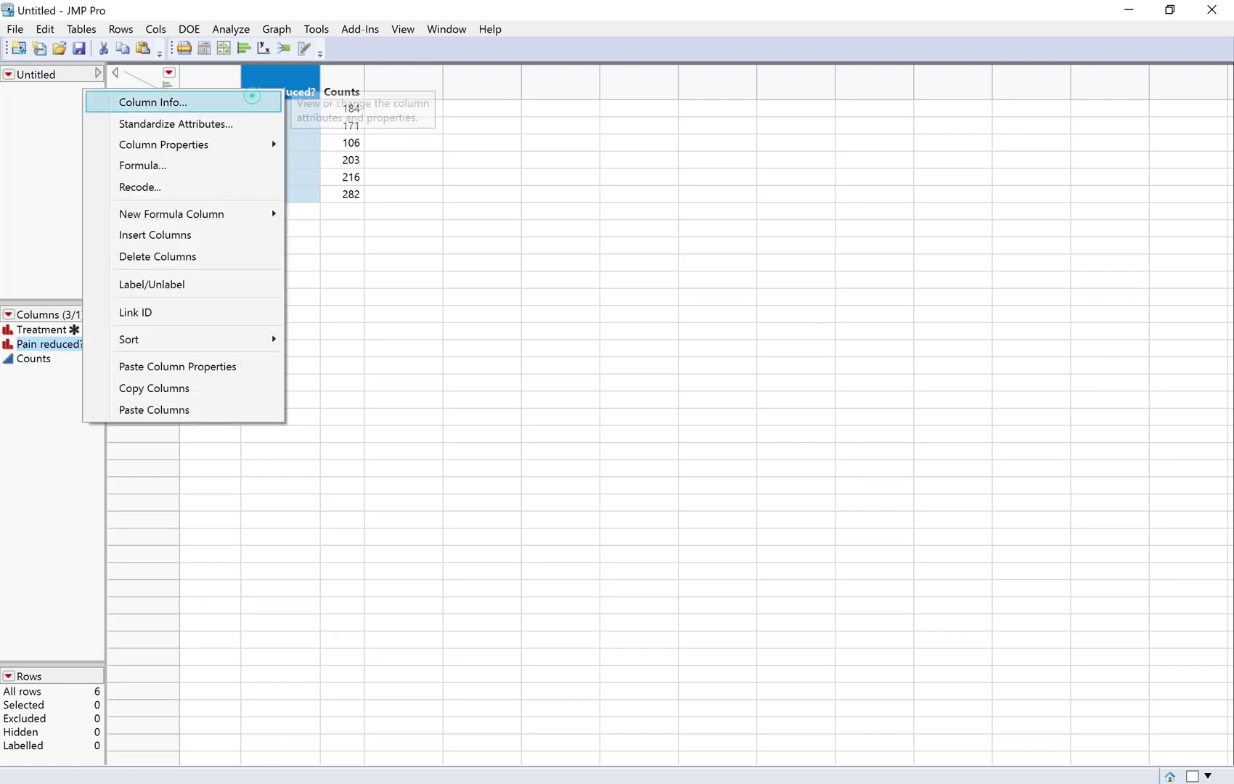
{"action": "left_click", "coordinate": [256, 102]}
{"action": "left_click", "coordinate": [192, 249]}
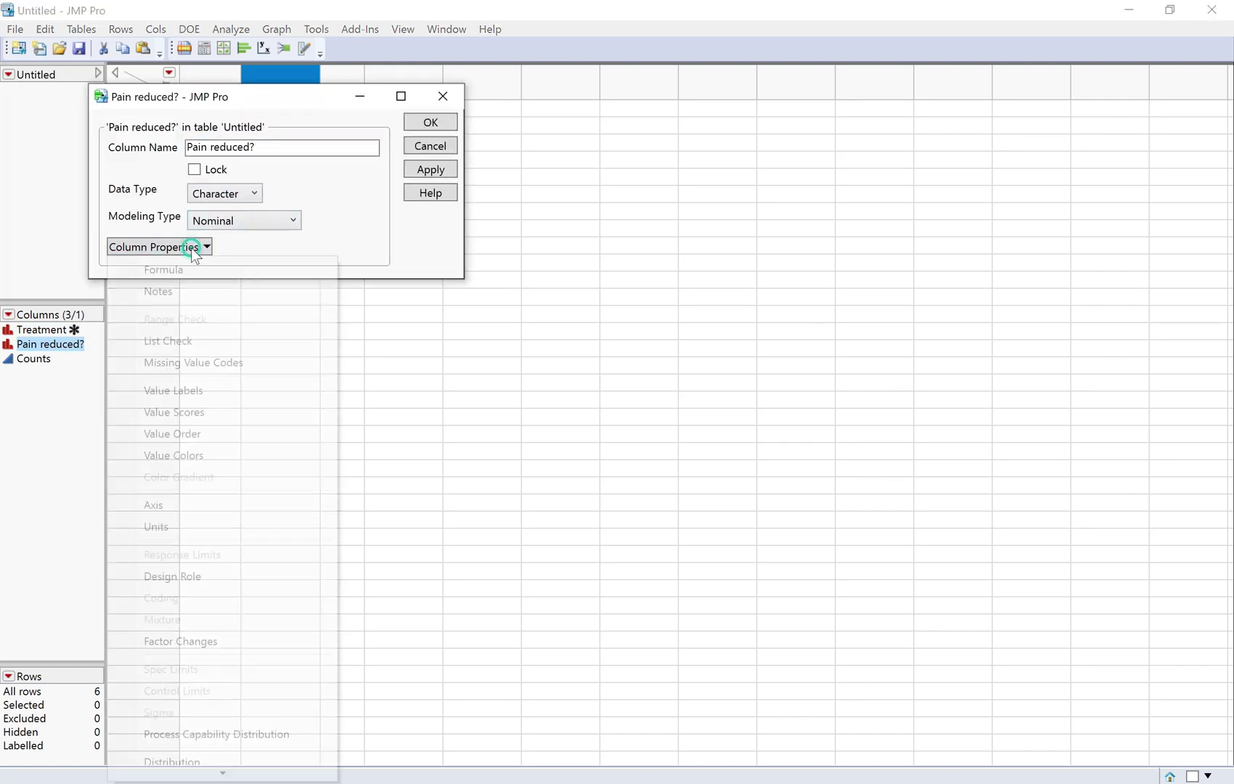
{"action": "left_click", "coordinate": [201, 430]}
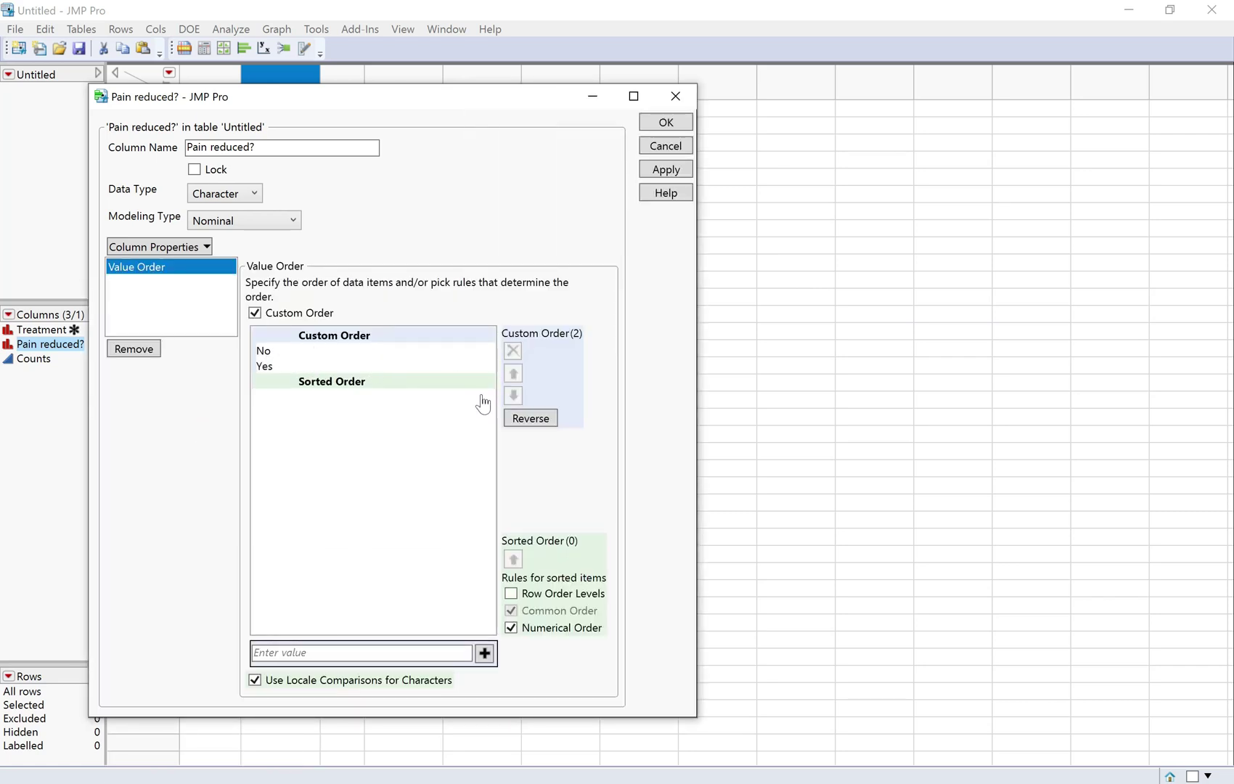
{"action": "left_click", "coordinate": [518, 425]}
{"action": "left_click", "coordinate": [666, 123]}
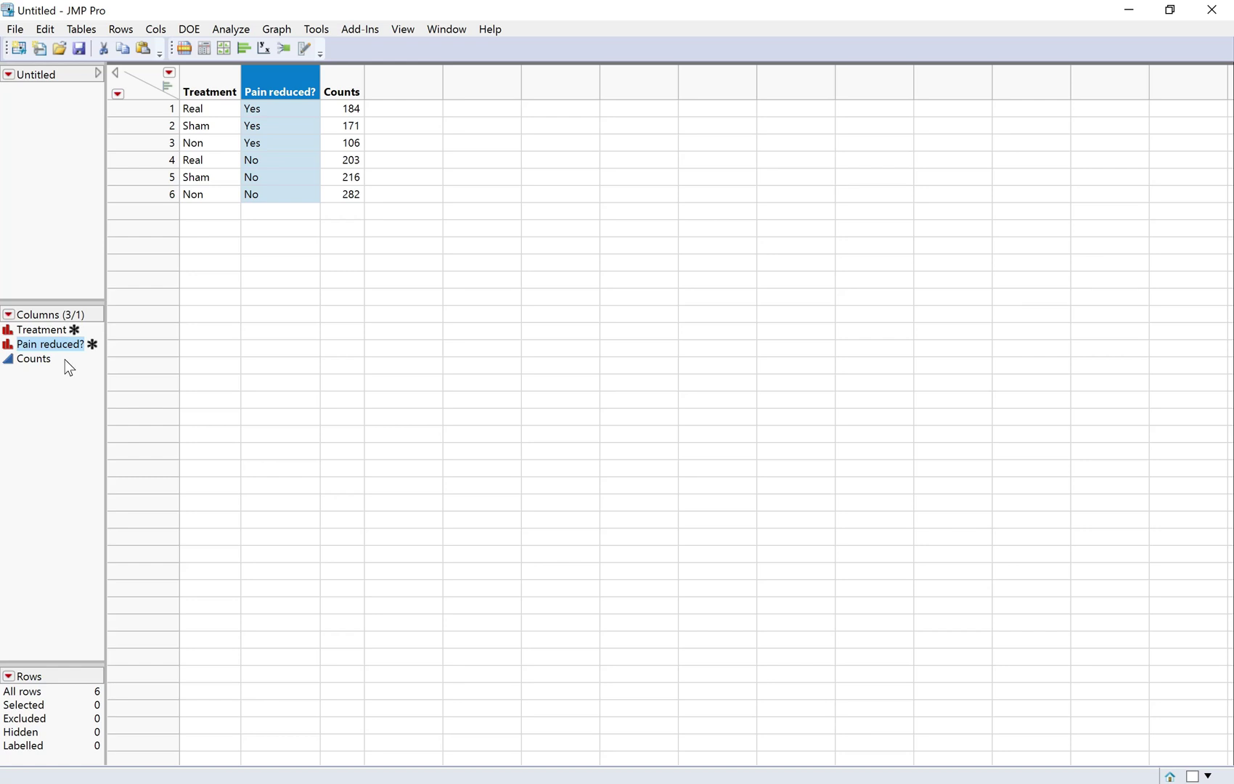
Step: Run Fit Y by X with Pain reduced? as response, Treatment as factor, Counts as frequency
{"action": "left_click", "coordinate": [227, 30]}
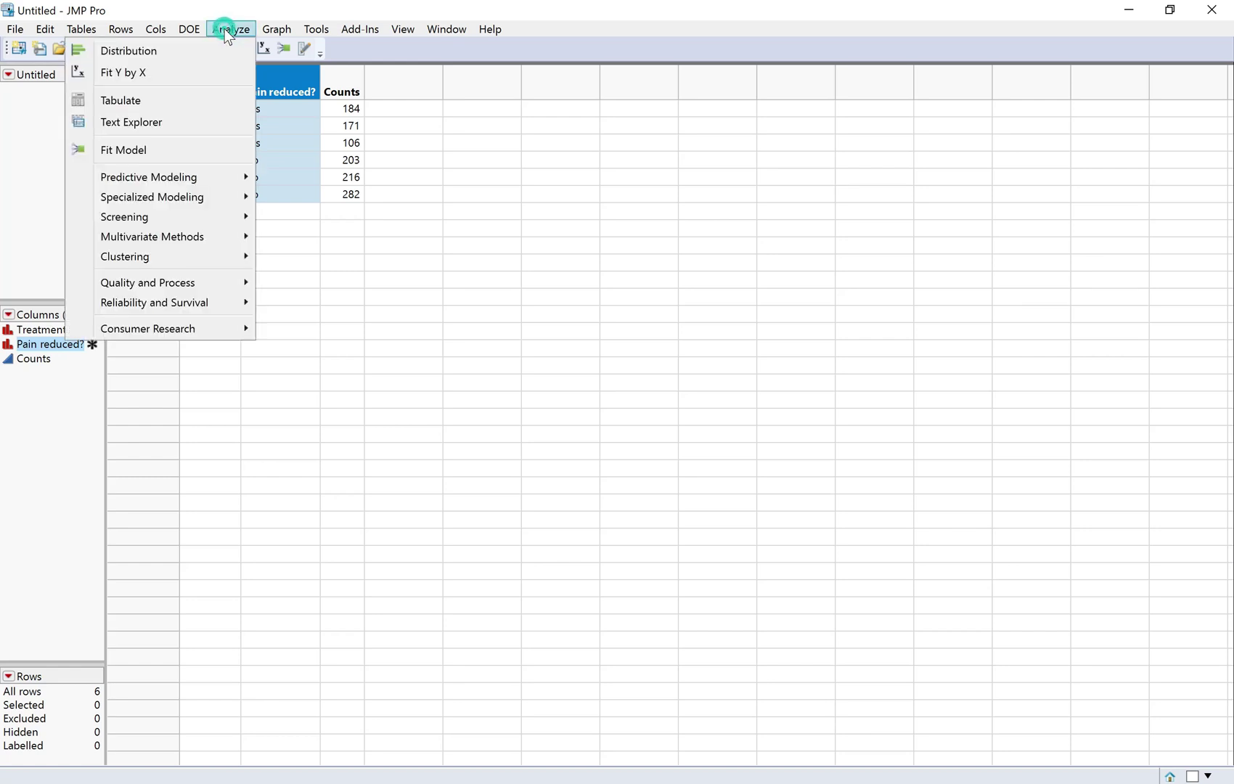
{"action": "left_click", "coordinate": [216, 72]}
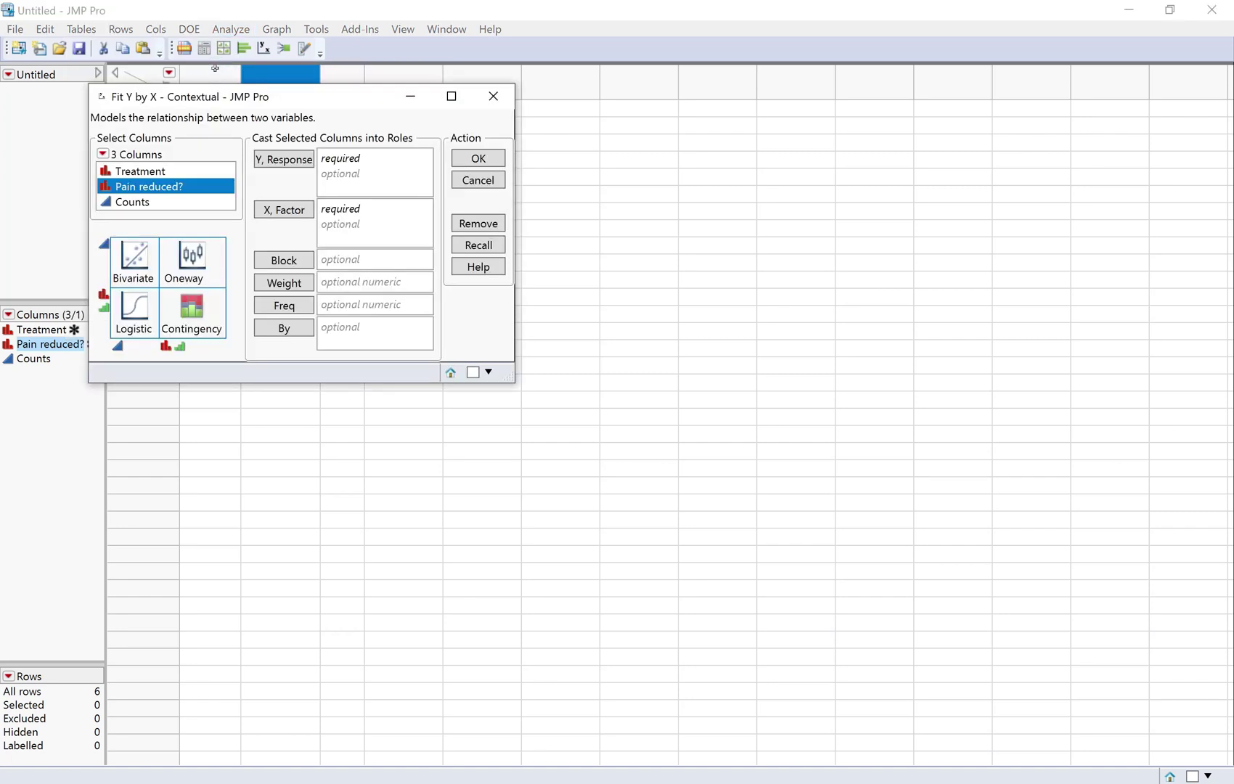
{"action": "left_click", "coordinate": [301, 163]}
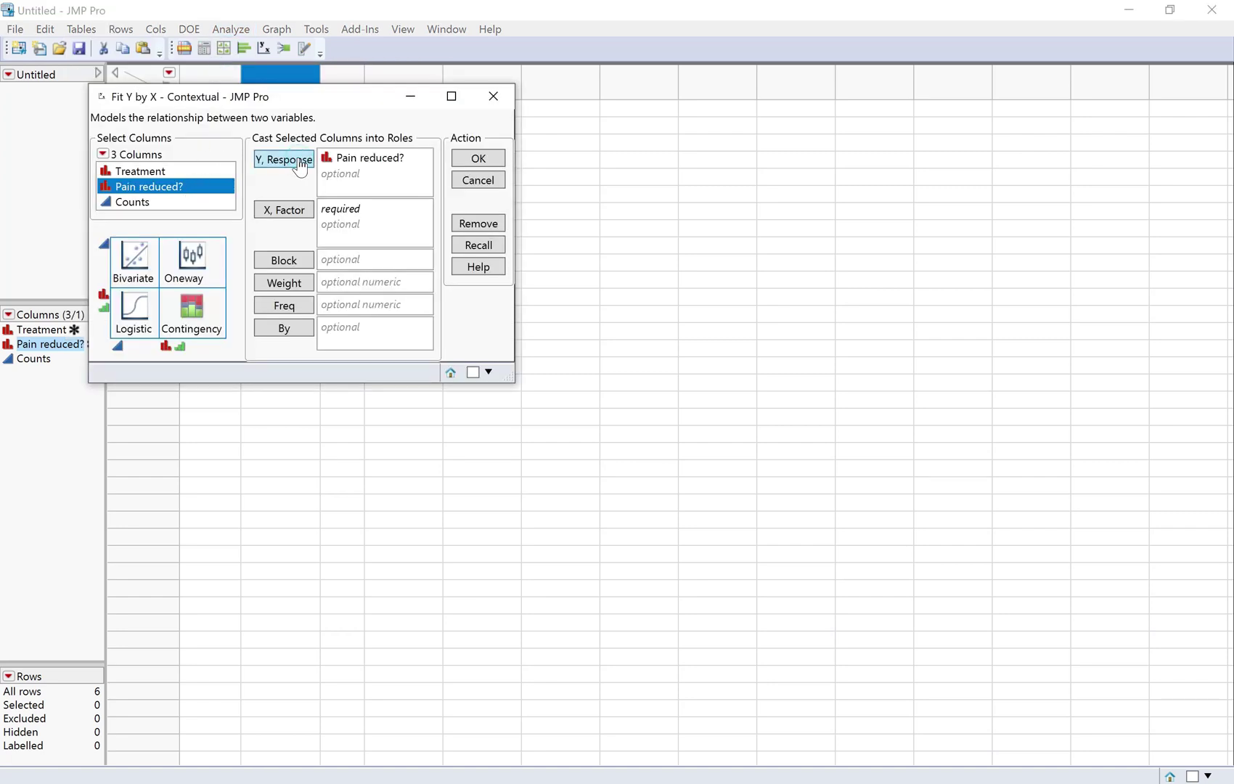
{"action": "left_click", "coordinate": [167, 172]}
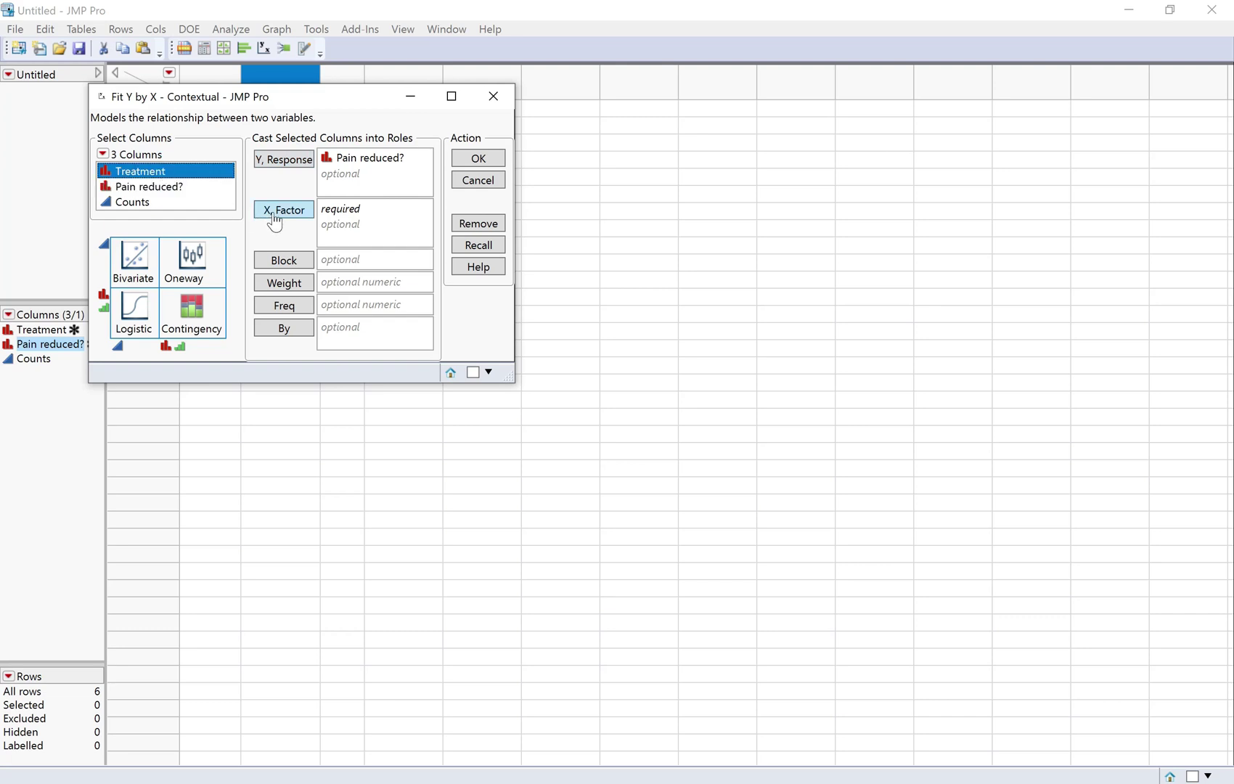
{"action": "left_click", "coordinate": [276, 211]}
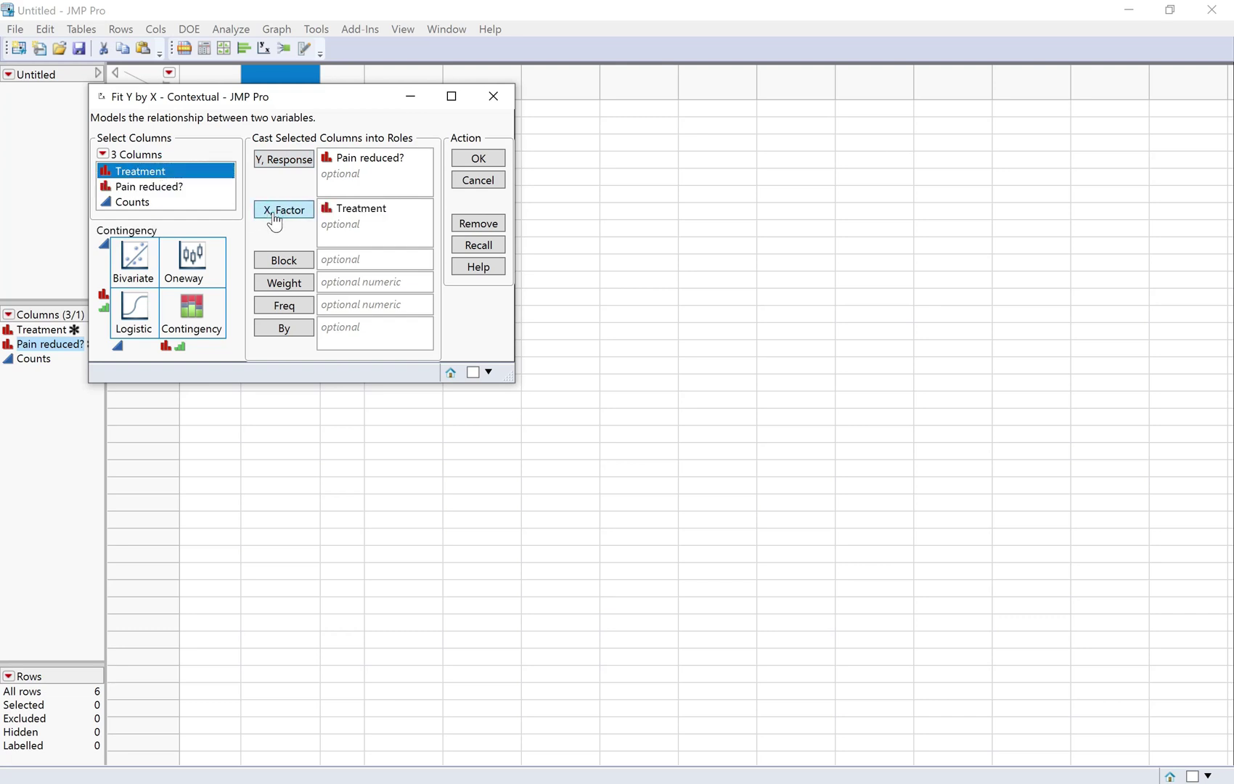
{"action": "left_click", "coordinate": [181, 205]}
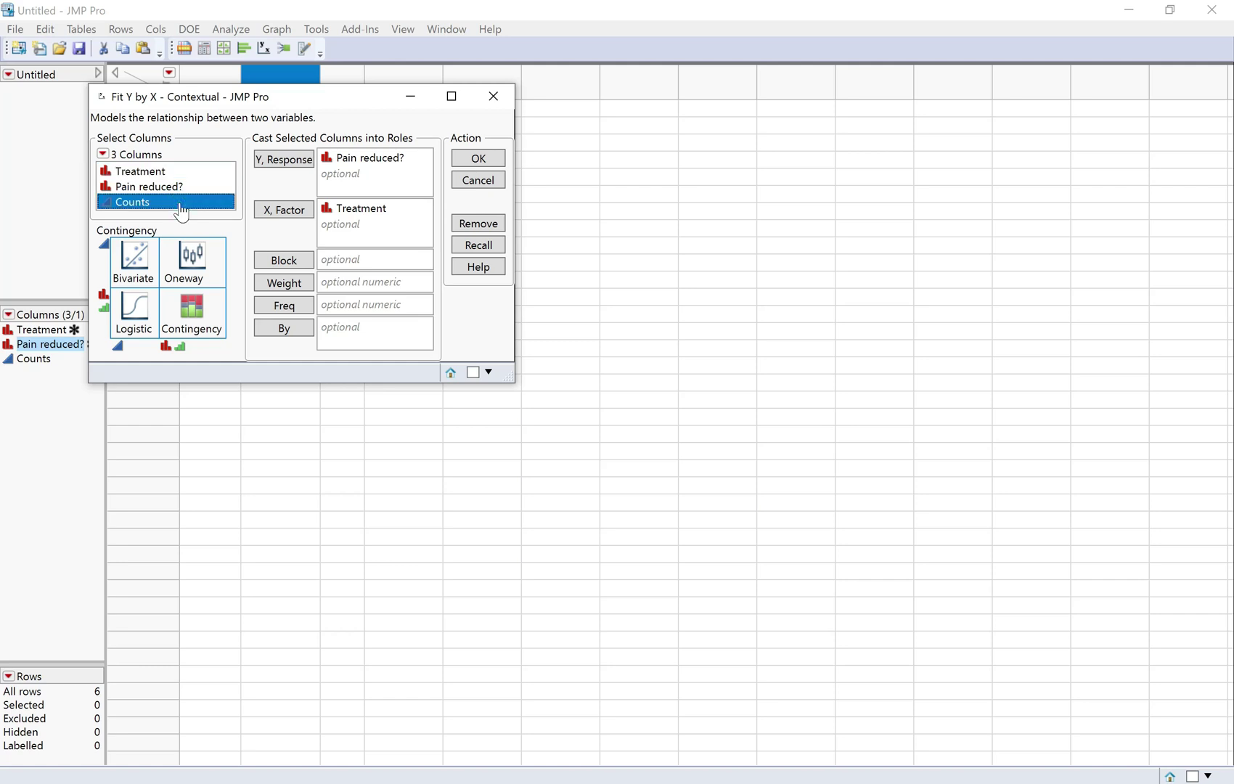
{"action": "left_click", "coordinate": [294, 311]}
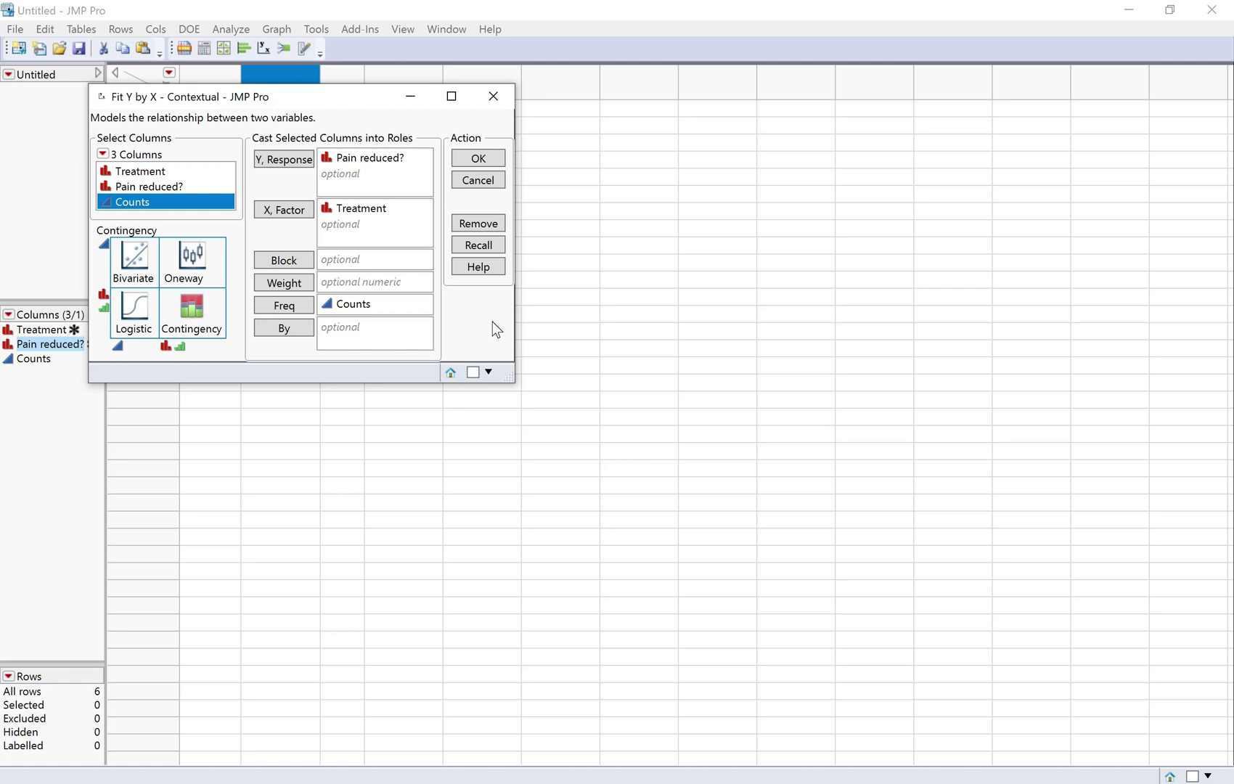
{"action": "left_click", "coordinate": [478, 159]}
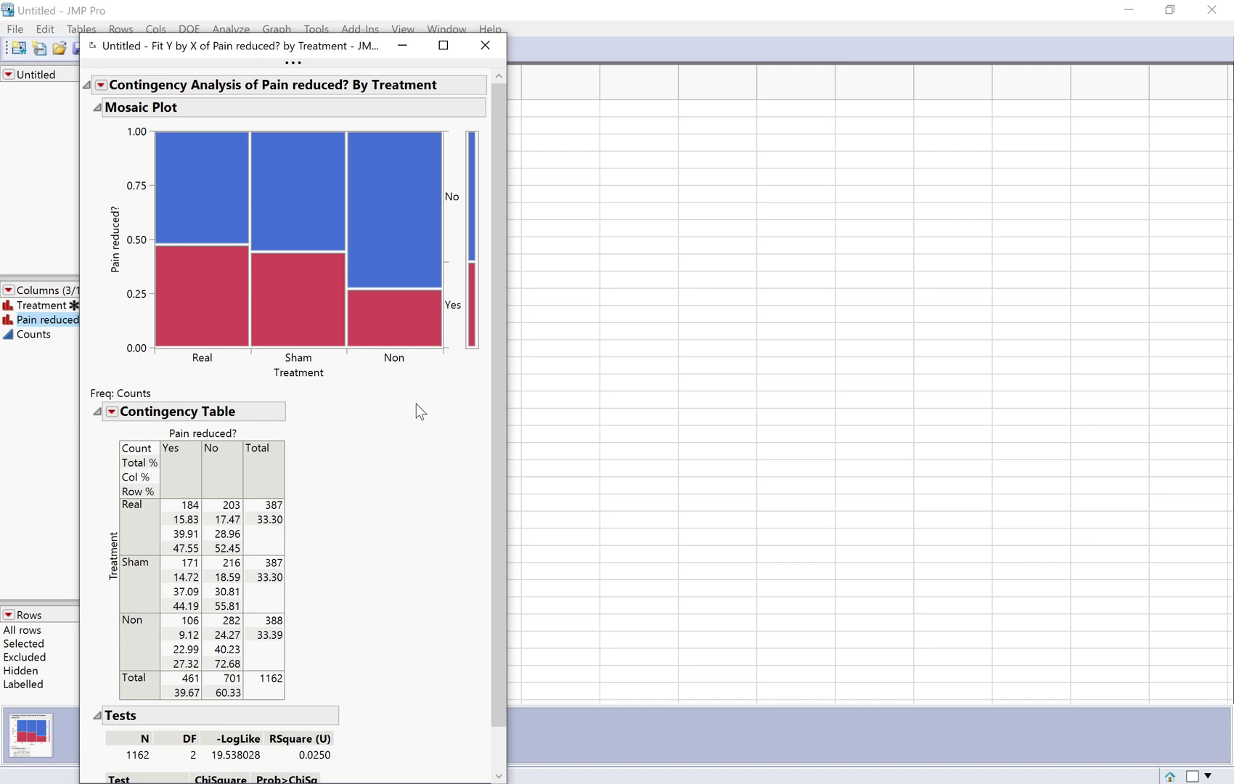
{"action": "mouse_move", "coordinate": [471, 267]}
{"action": "scroll", "coordinate": [371, 483], "scroll_direction": "down", "scroll_amount": 1}
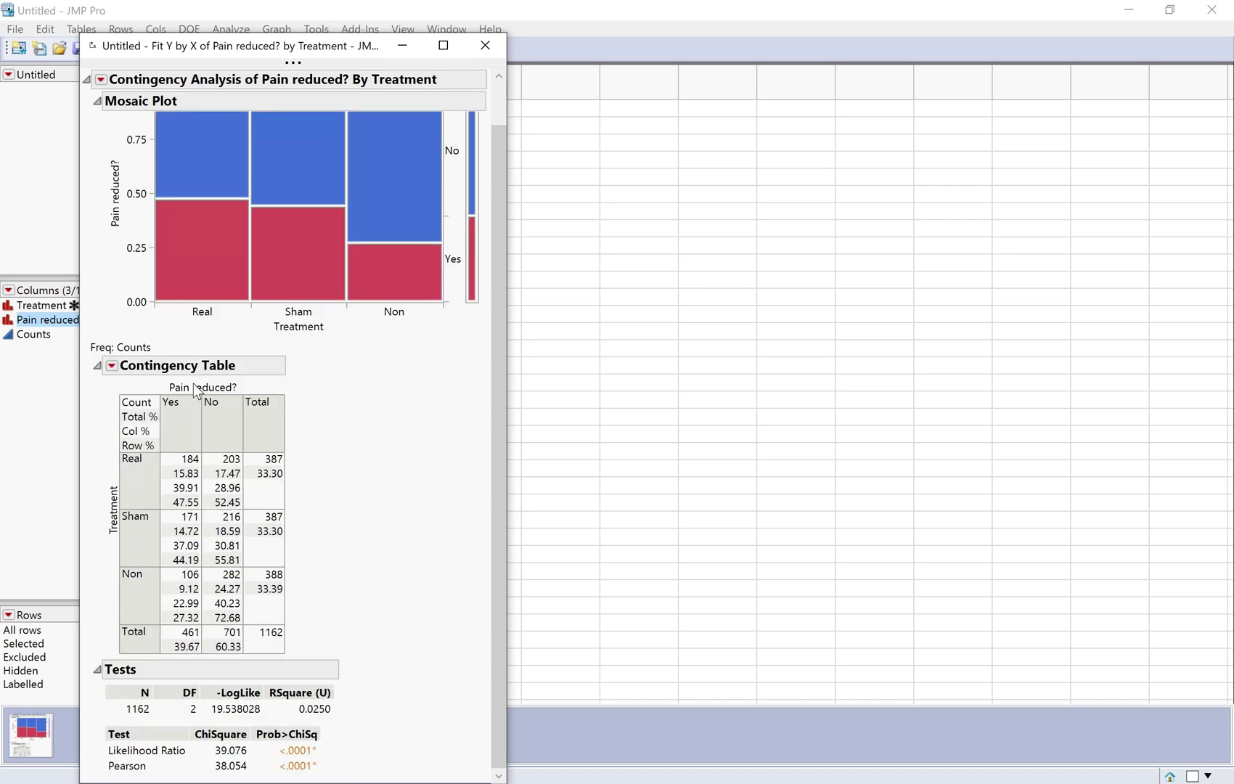
Step: Hide Total % and Col % in the contingency table, leaving counts and row percentages
{"action": "left_click", "coordinate": [118, 374]}
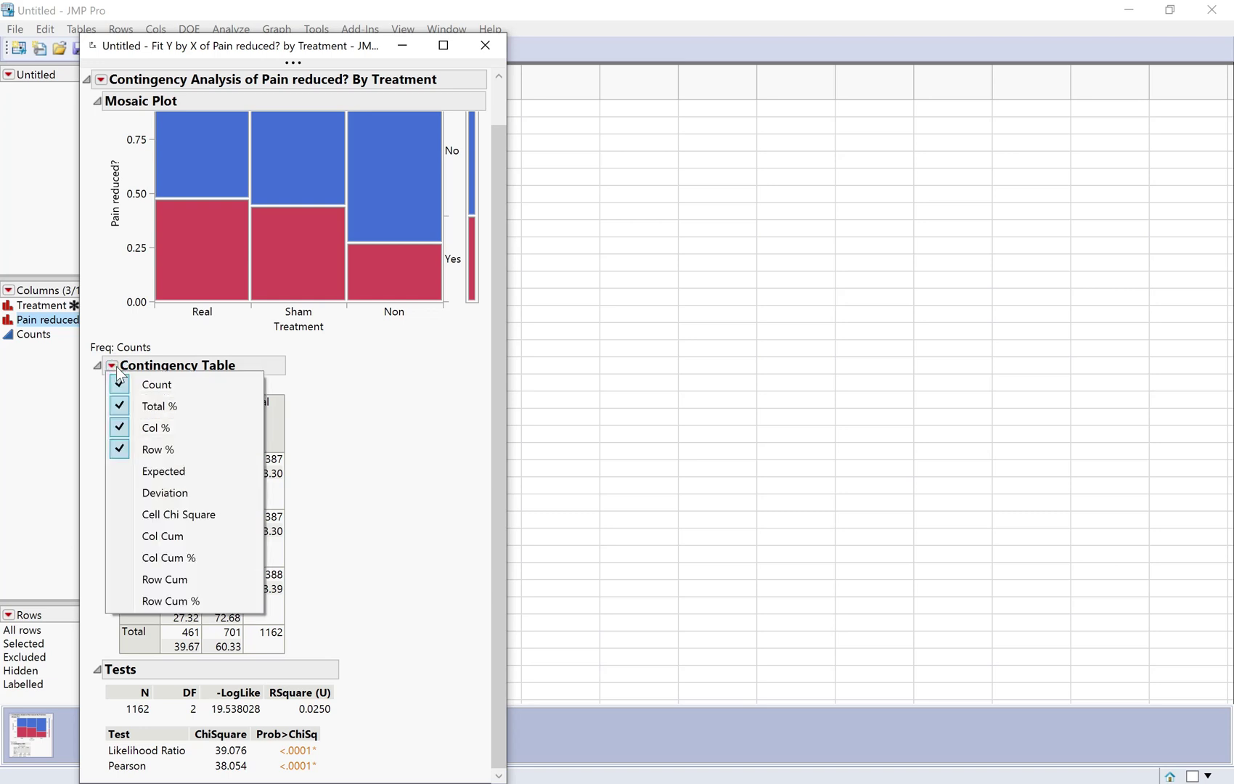
{"action": "left_click", "coordinate": [124, 404]}
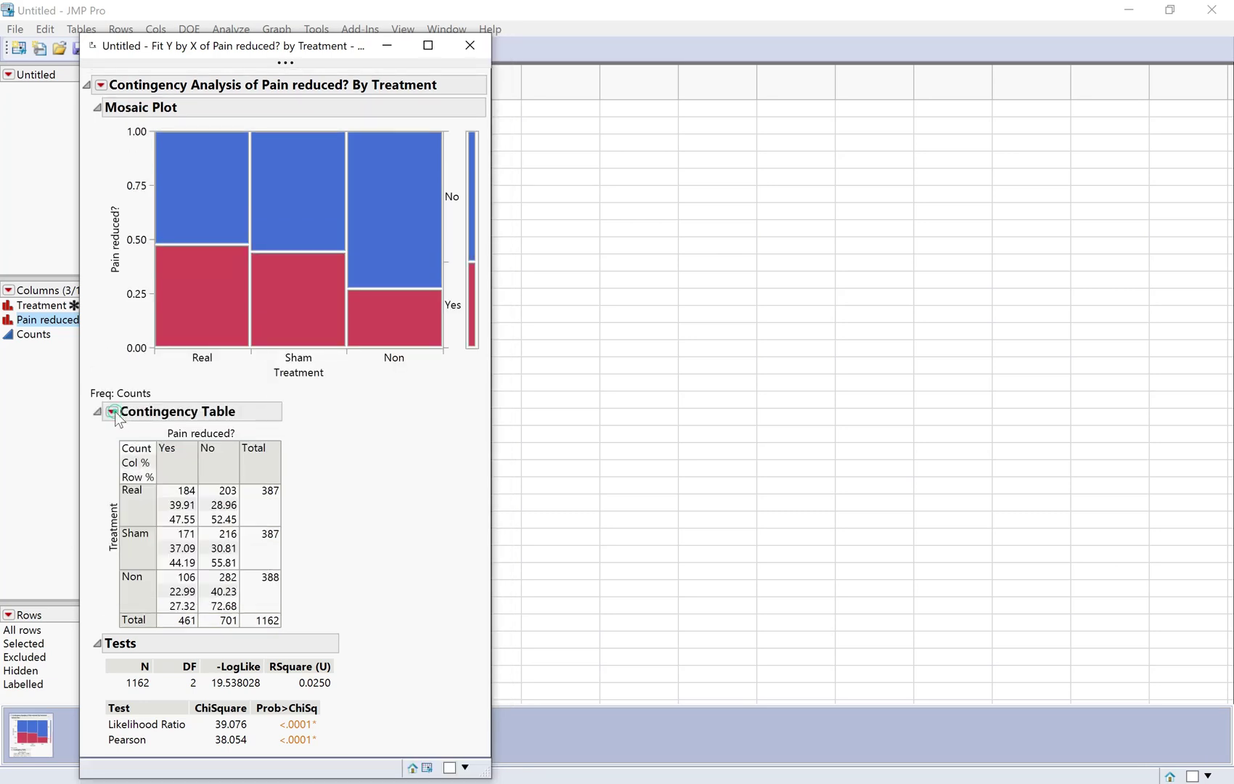
{"action": "left_click", "coordinate": [113, 411]}
{"action": "left_click", "coordinate": [119, 476]}
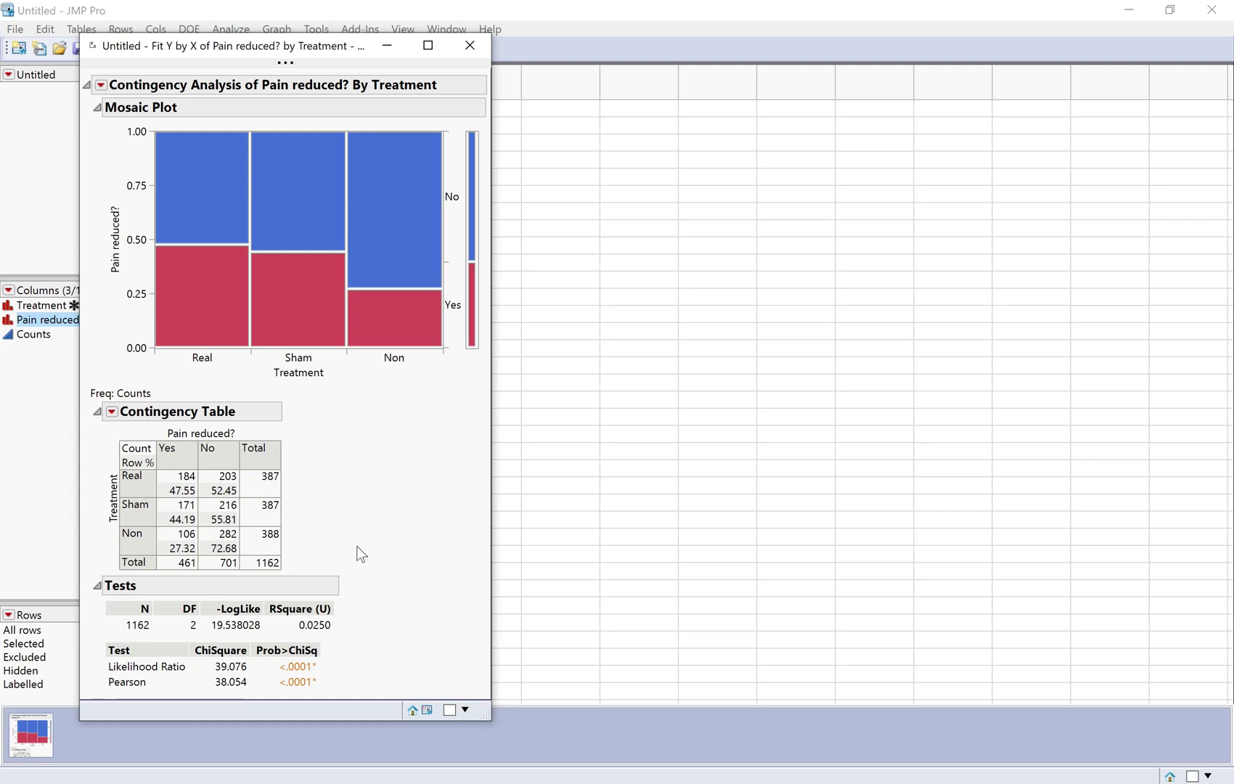
Step: Show expected counts in the contingency table, such as 153.534 Yes for Real
{"action": "left_click", "coordinate": [111, 412]}
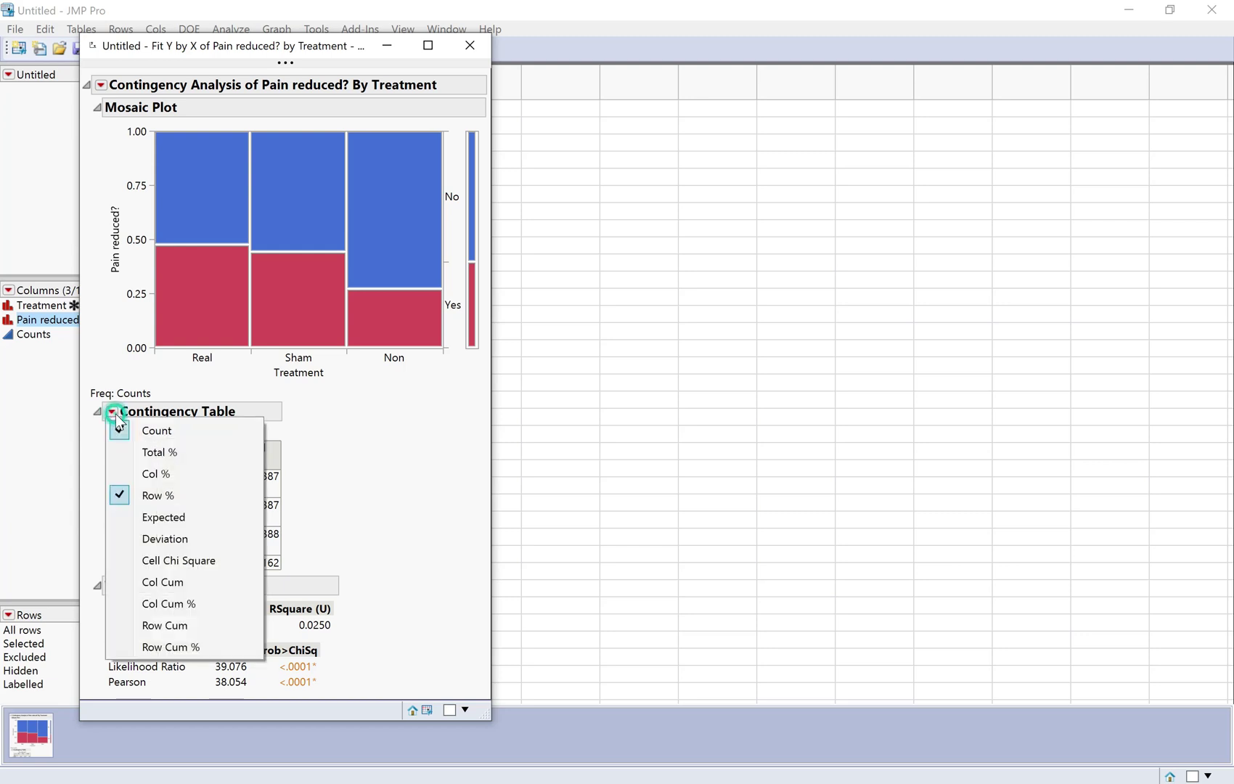
{"action": "left_click", "coordinate": [137, 518]}
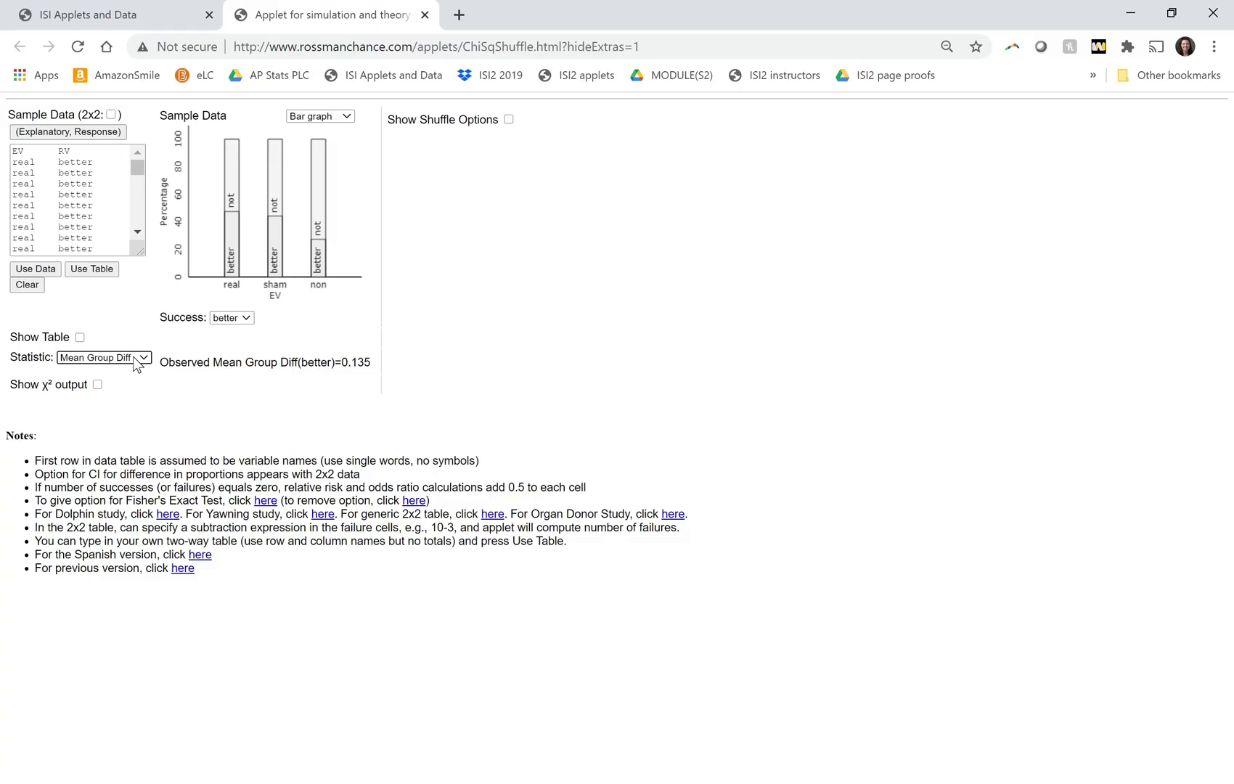
Step: Switch the applet statistic to χ², show 95% CIs for proportion differences, and return to the applets page
{"action": "left_click", "coordinate": [137, 358]}
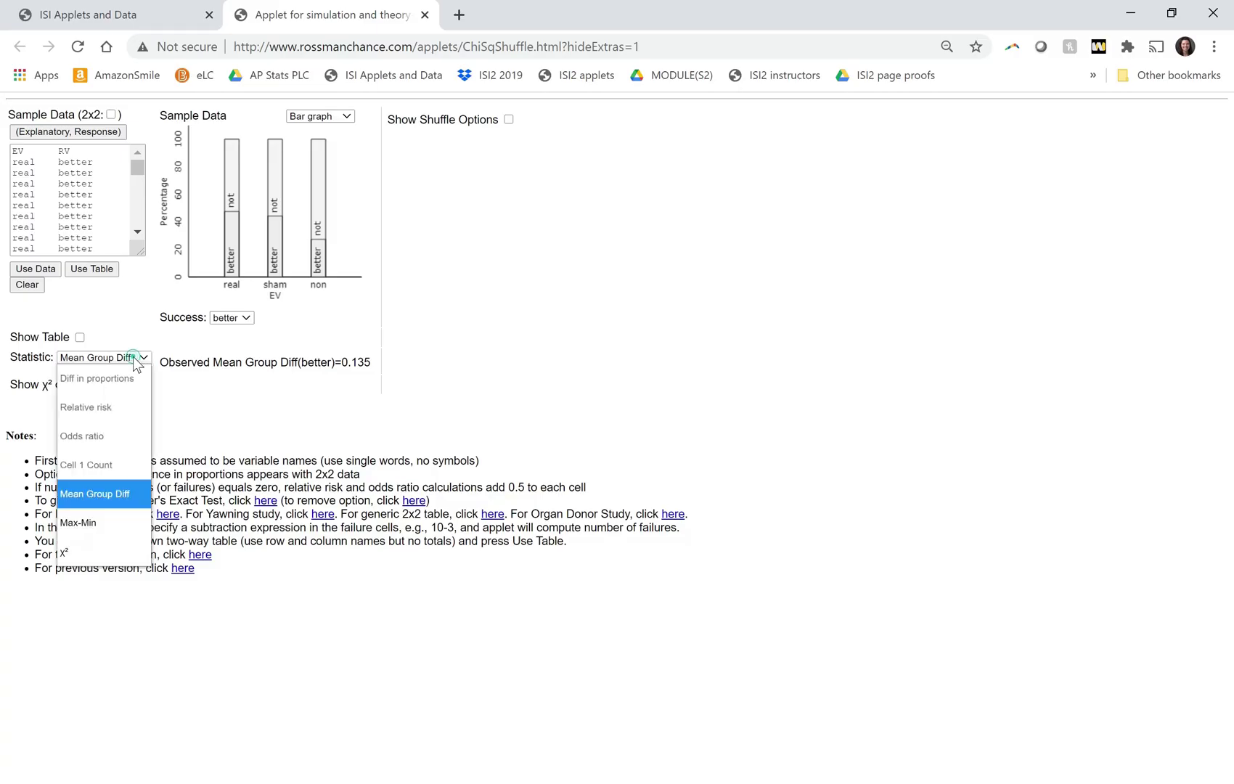
{"action": "left_click", "coordinate": [109, 545]}
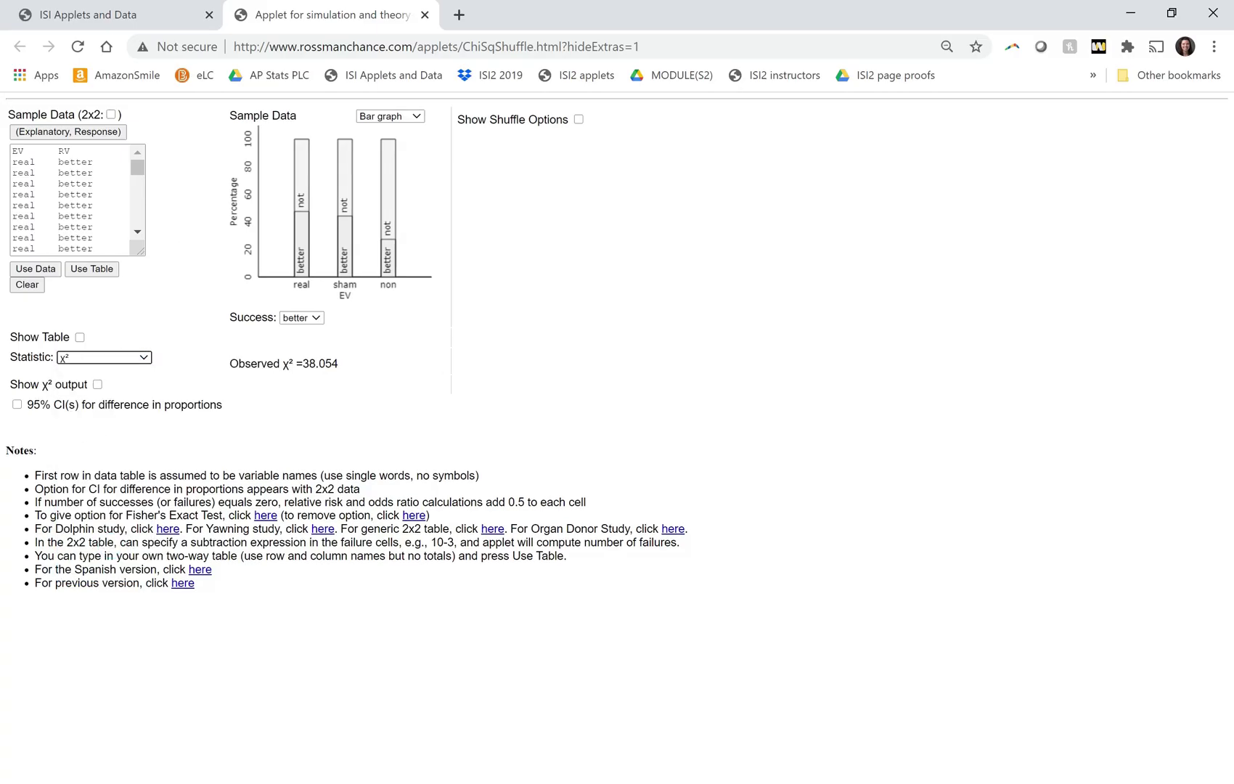
{"action": "left_click", "coordinate": [17, 406]}
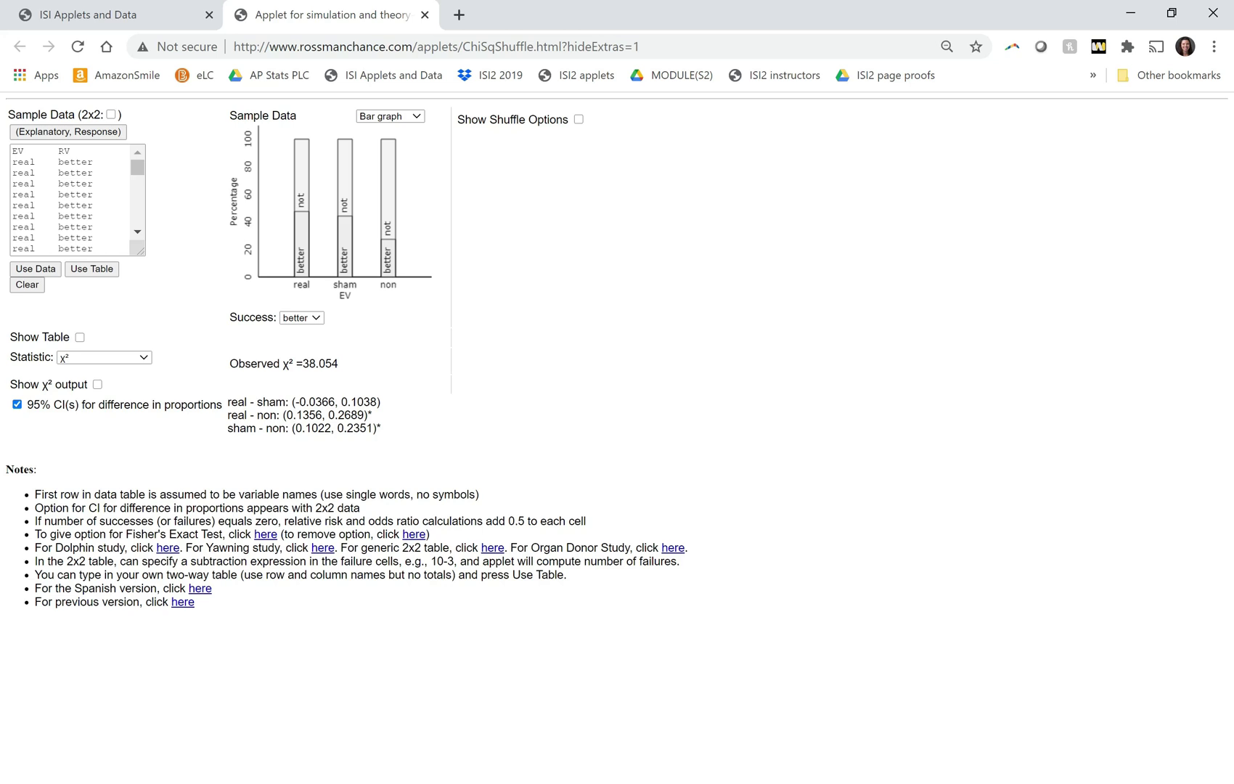
{"action": "key", "text": "ctrl+shift+Tab"}
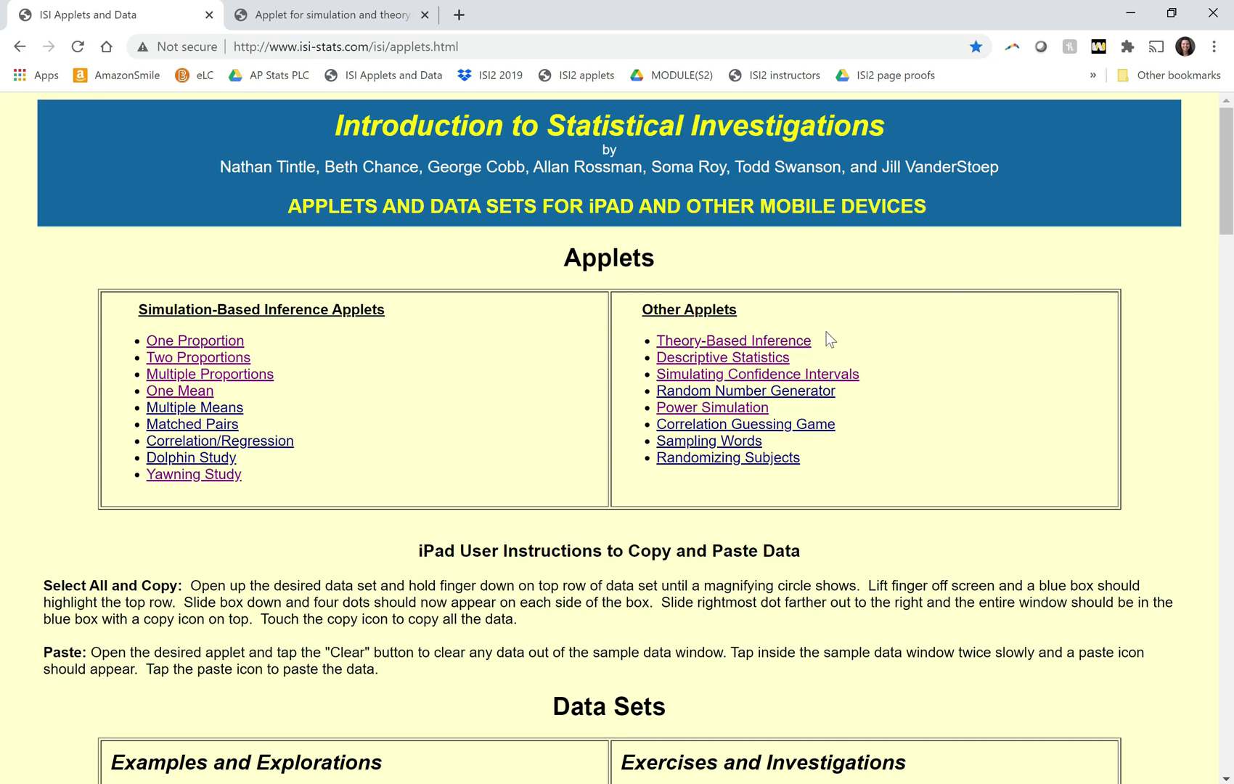
Step: Open the Theory-Based Inference applet and choose the two-proportions scenario
{"action": "left_click", "coordinate": [800, 346]}
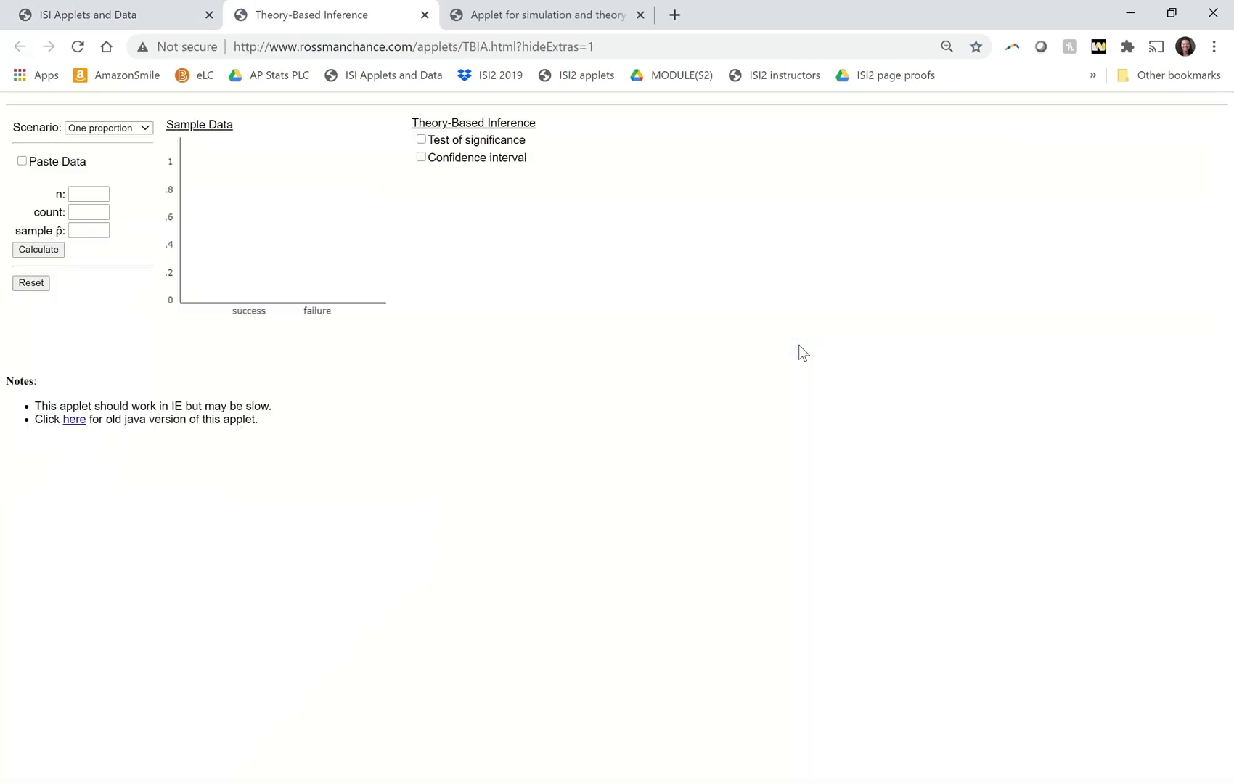
{"action": "left_click", "coordinate": [106, 133]}
{"action": "left_click", "coordinate": [113, 208]}
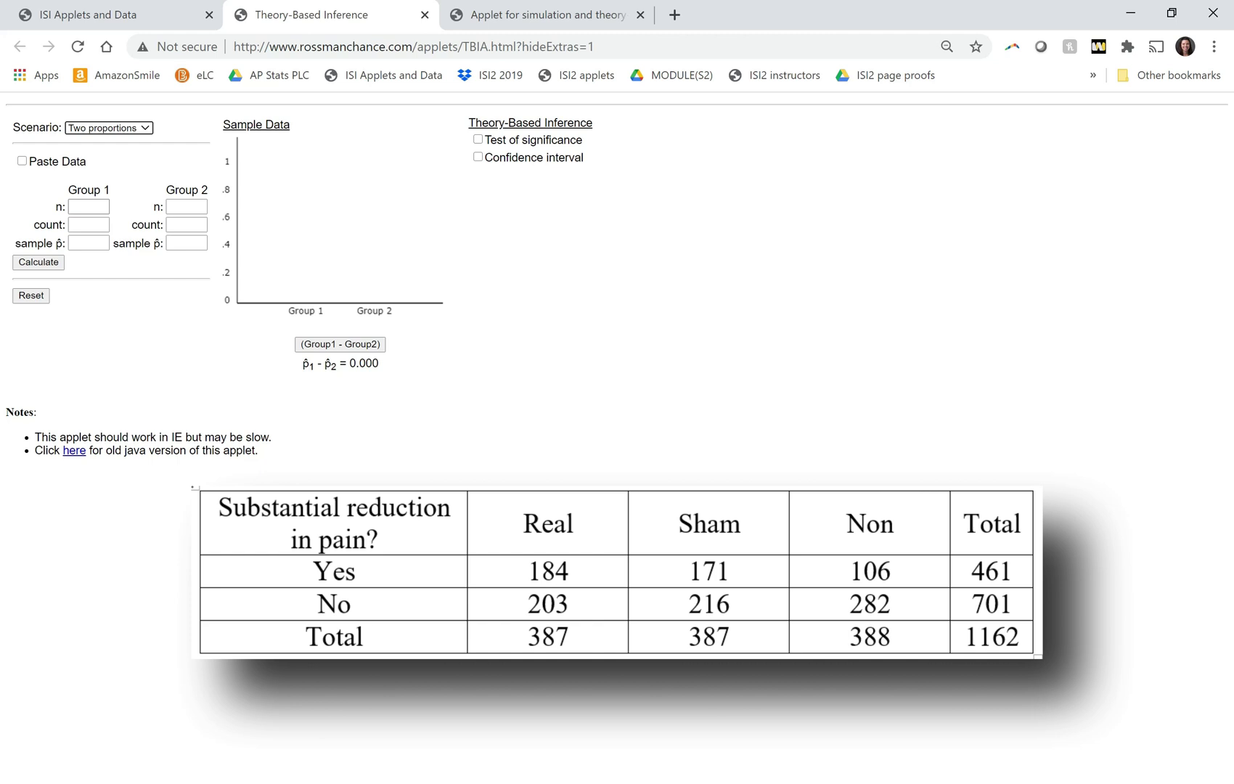
Step: Enter Group 1 as 184 of 387 and Group 2 as 106 of 388
{"action": "left_click", "coordinate": [88, 207]}
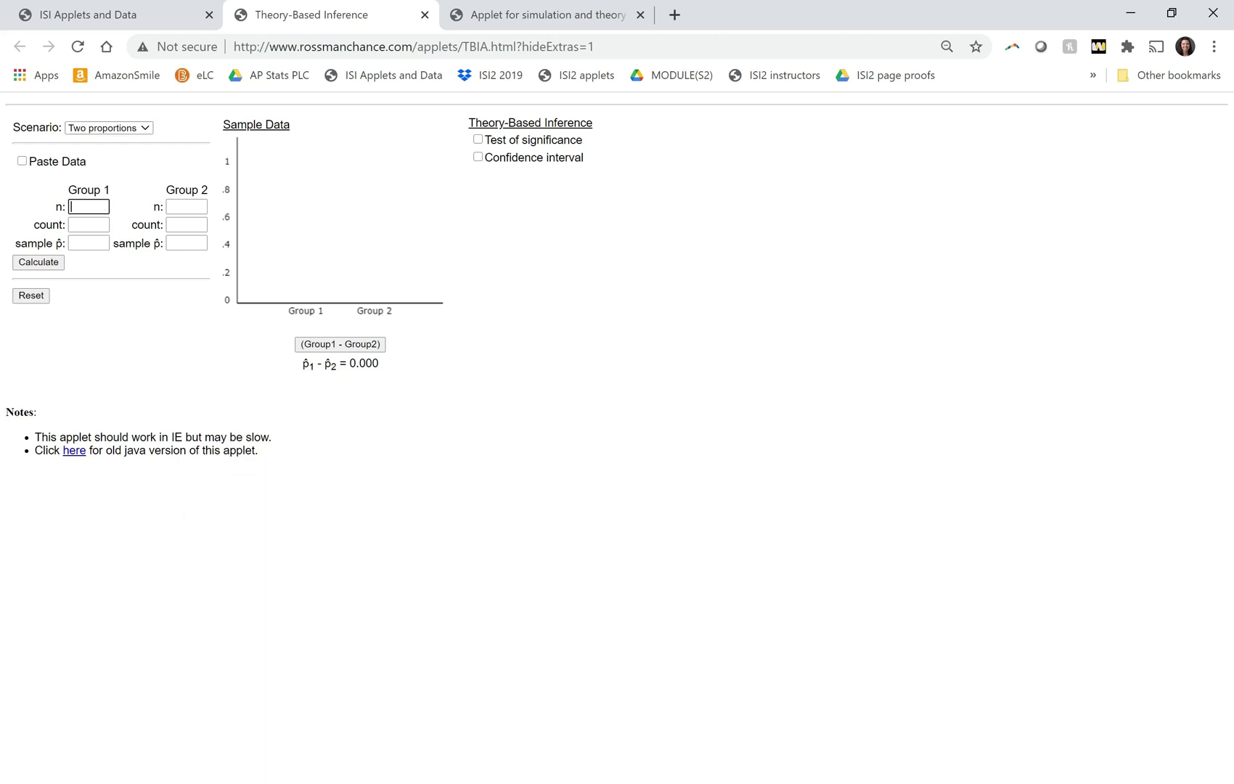
{"action": "type", "text": "387"}
{"action": "key", "text": "Tab"}
{"action": "type", "text": "184"}
{"action": "key", "text": "Tab"}
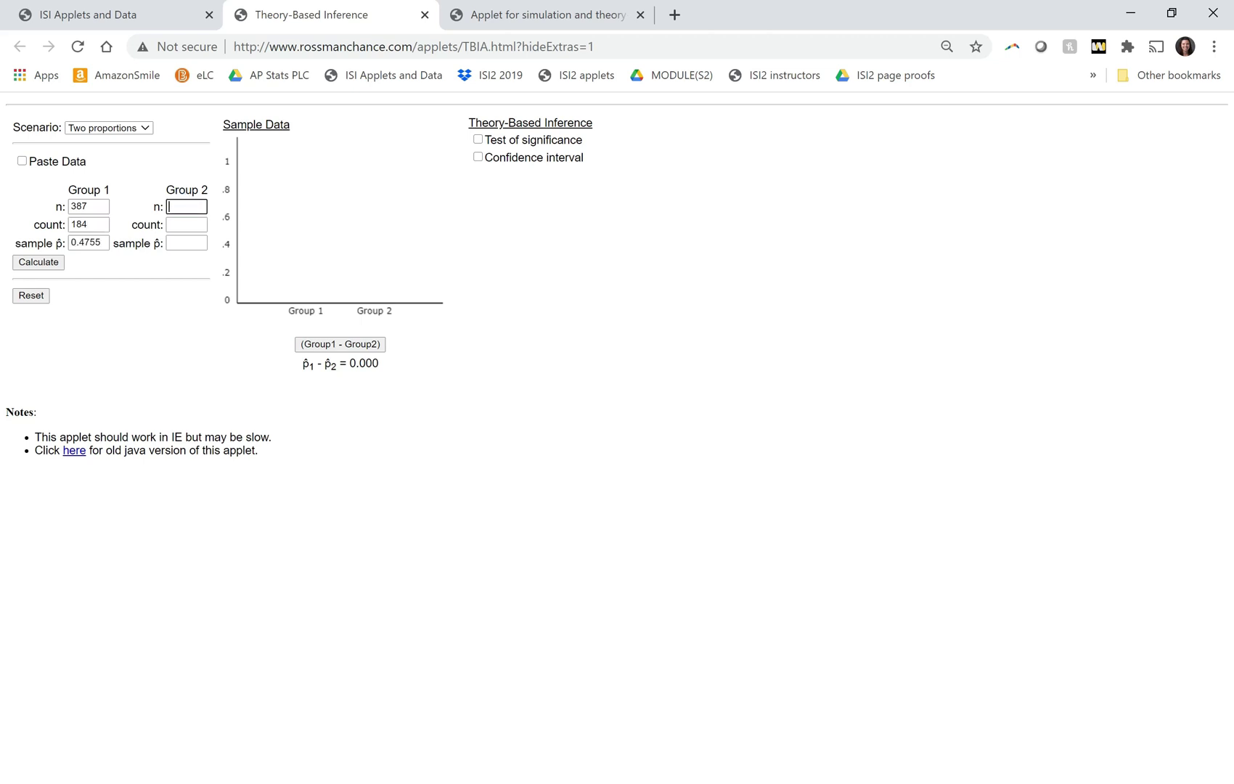
{"action": "type", "text": "388"}
{"action": "left_click", "coordinate": [180, 227]}
{"action": "type", "text": "106"}
Step: Calculate the 0.202 difference and show its 95% confidence interval (0.1356, 0.2689)
{"action": "left_click", "coordinate": [43, 265]}
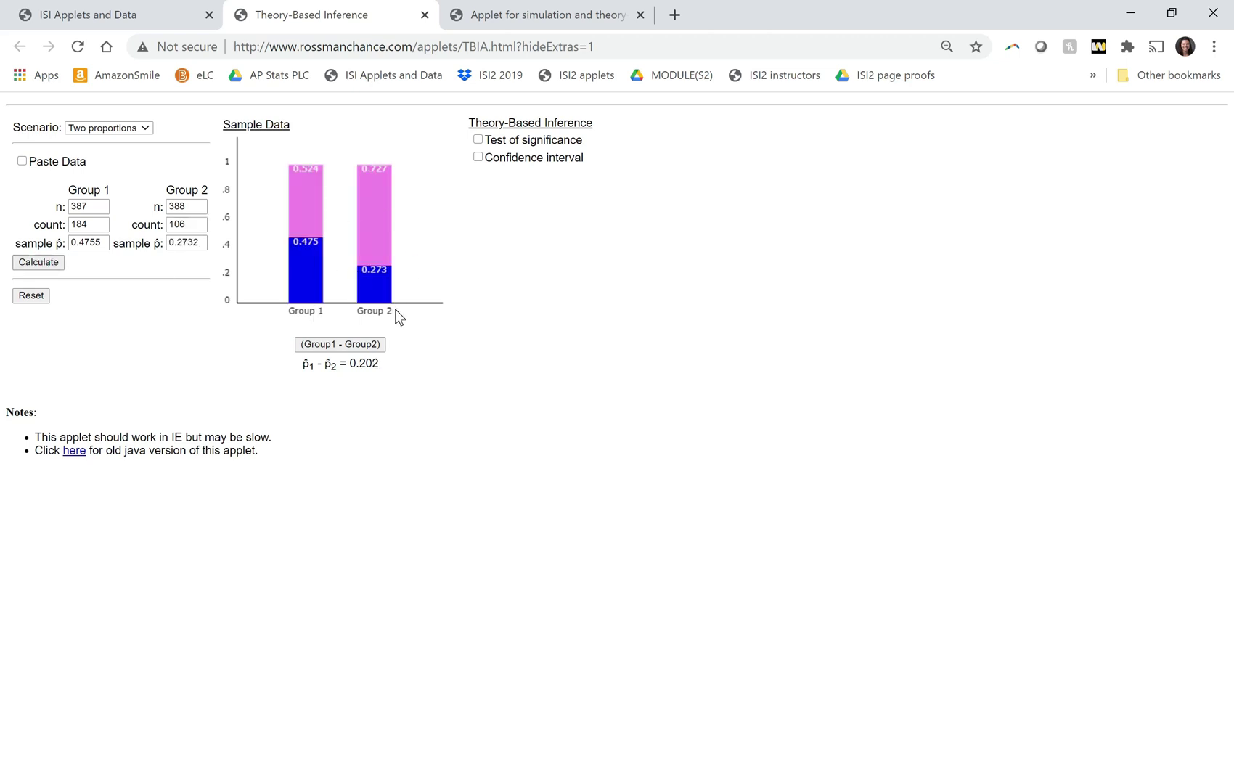
{"action": "left_click", "coordinate": [478, 158]}
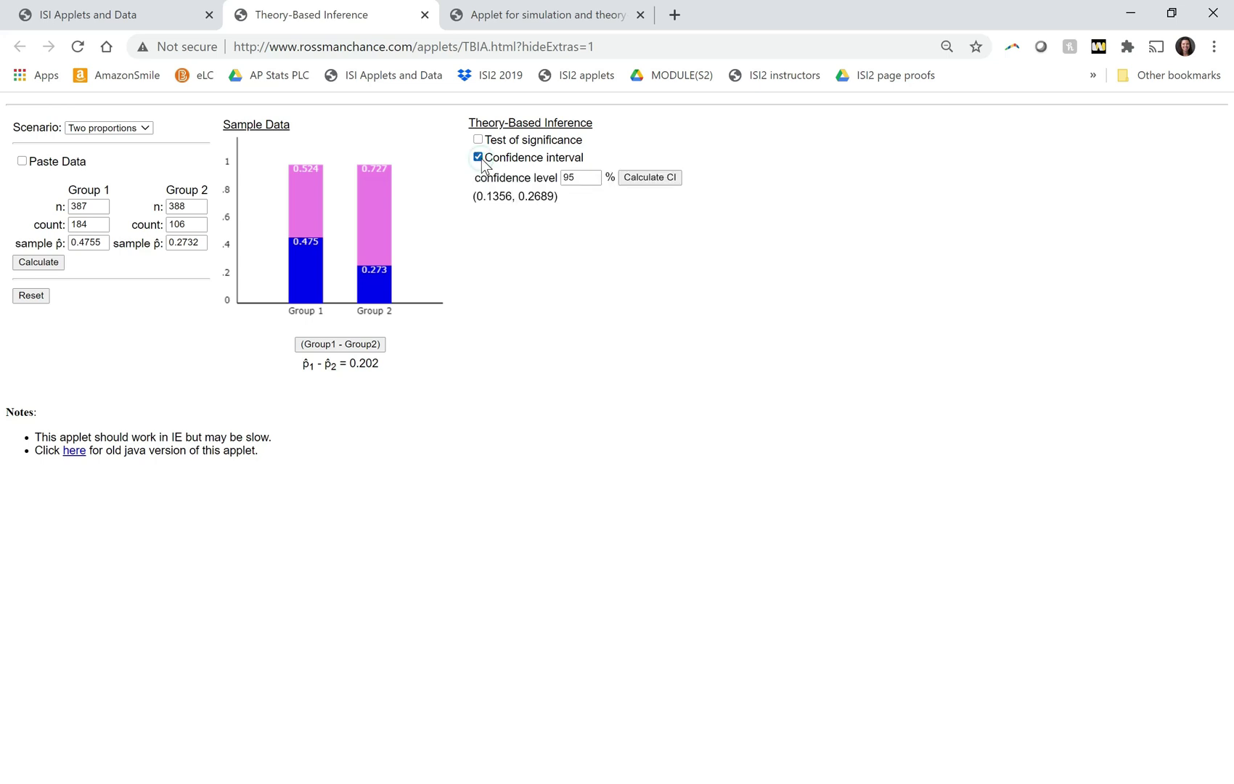
{"action": "left_click_drag", "start_coordinate": [475, 196], "coordinate": [560, 200]}
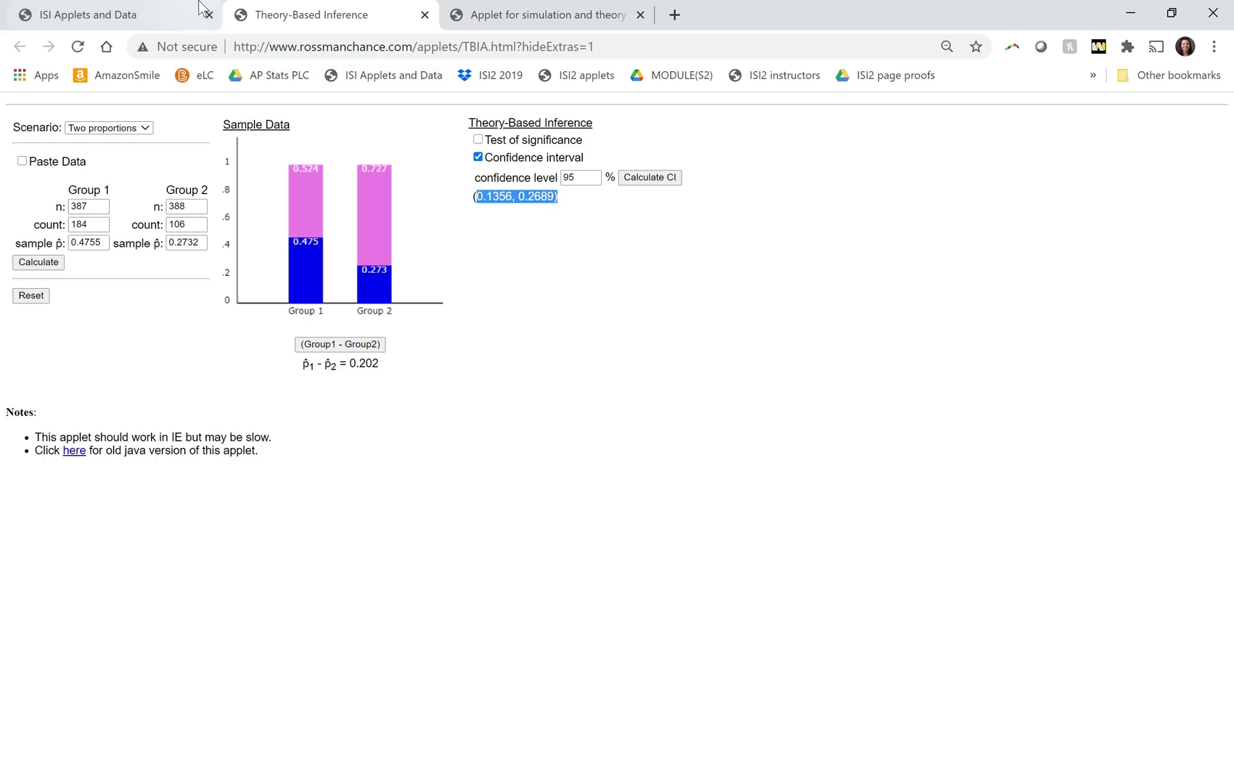
Step: Return to the ChiSqShuffle applet and highlight its real − non interval (0.1356, 0.2689) for comparison
{"action": "left_click", "coordinate": [577, 22]}
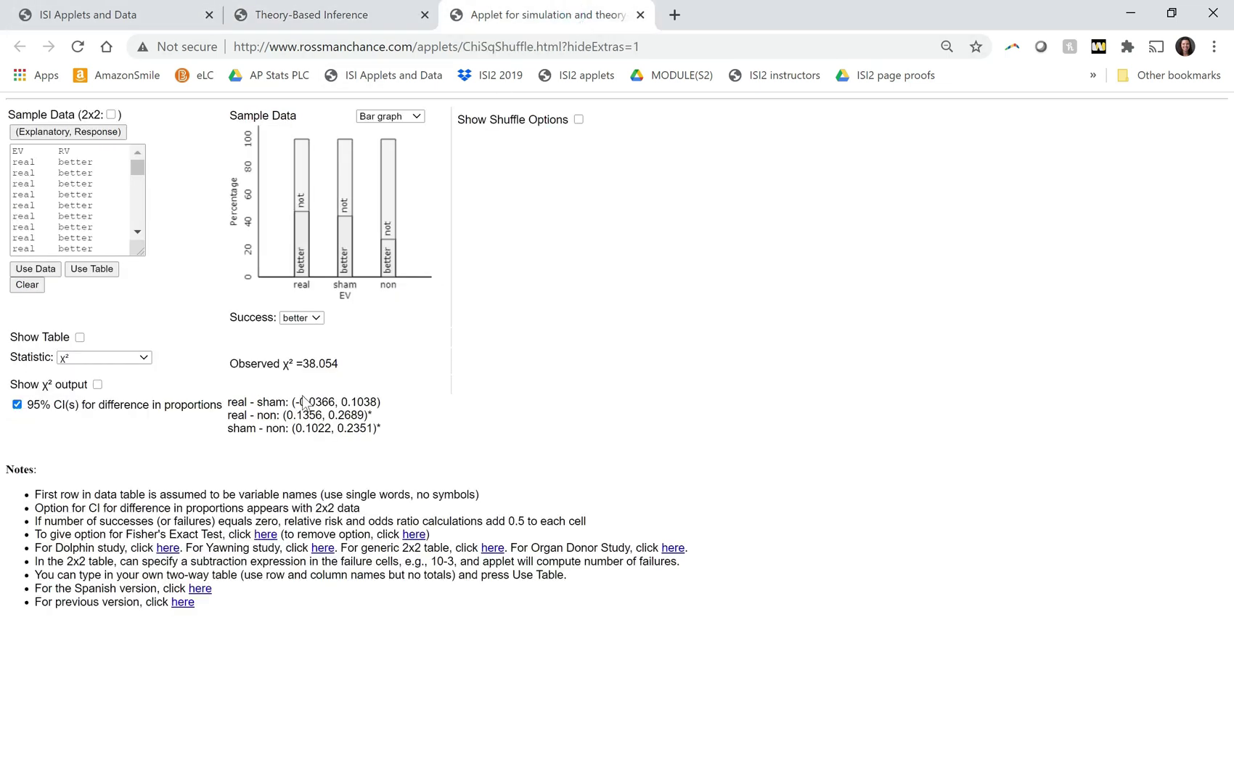
{"action": "left_click_drag", "start_coordinate": [283, 415], "coordinate": [357, 415]}
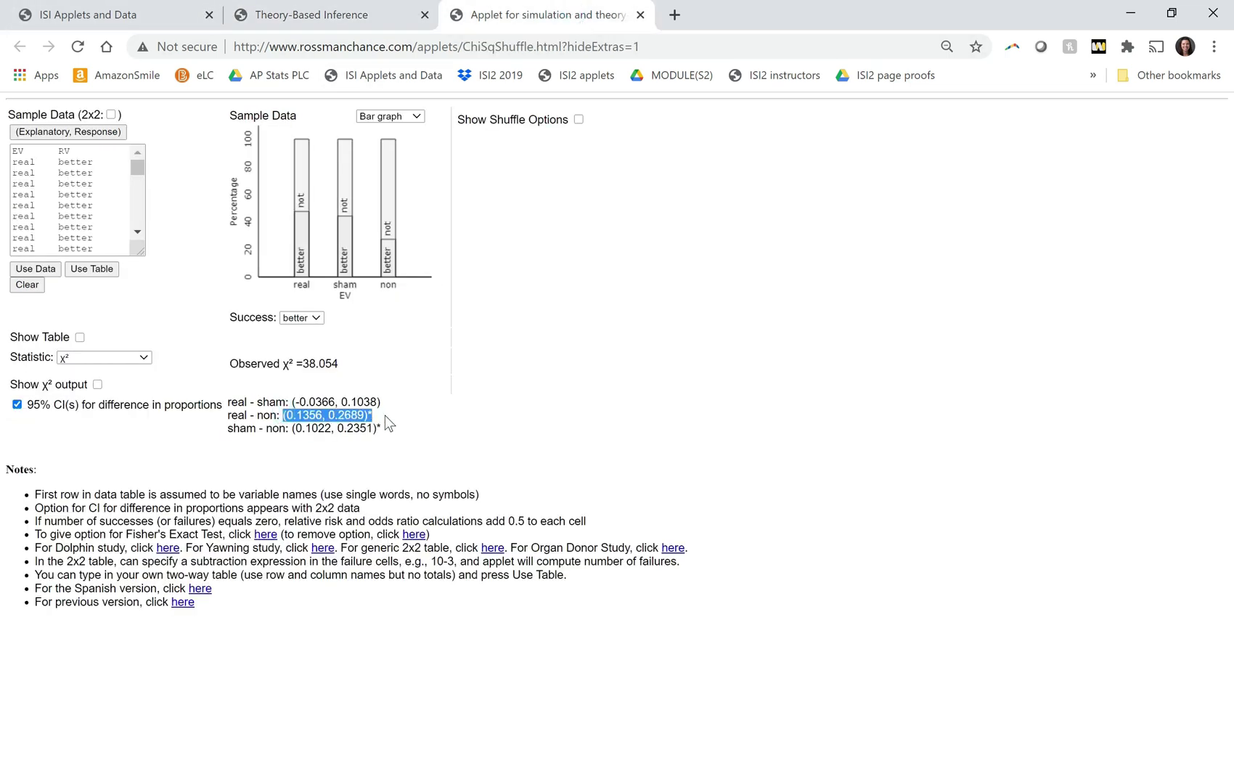